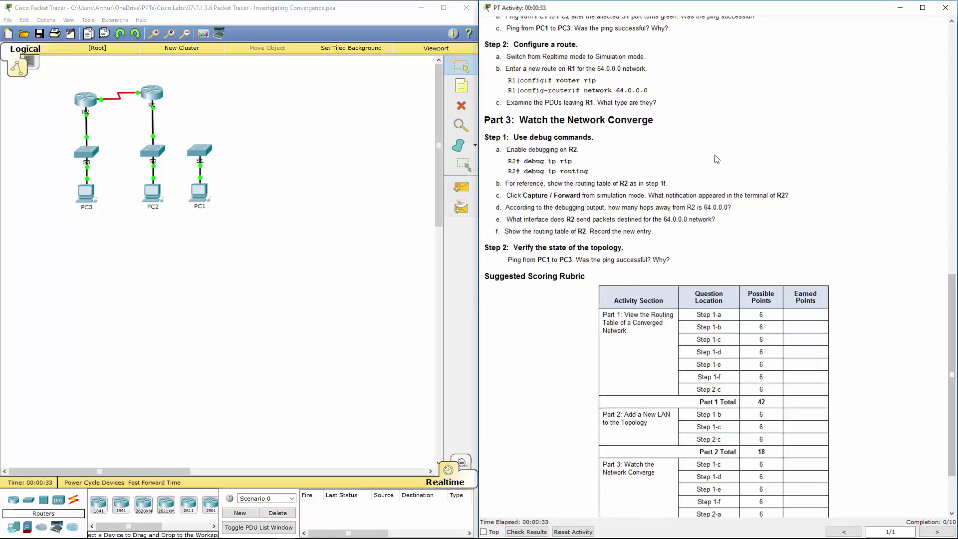
- Scroll the instructions pane up to reveal the lab title, addressing table and objectives
scroll(716, 159, "up", 10)
scroll(716, 158, "up", 8)
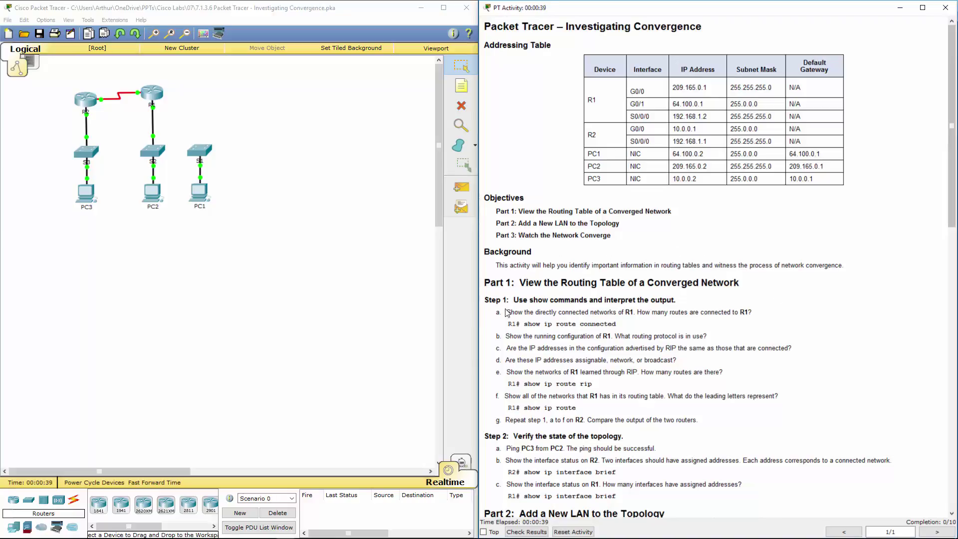
- Open router R1's command-line interface and move its window beside the instructions
left_click(306, 286)
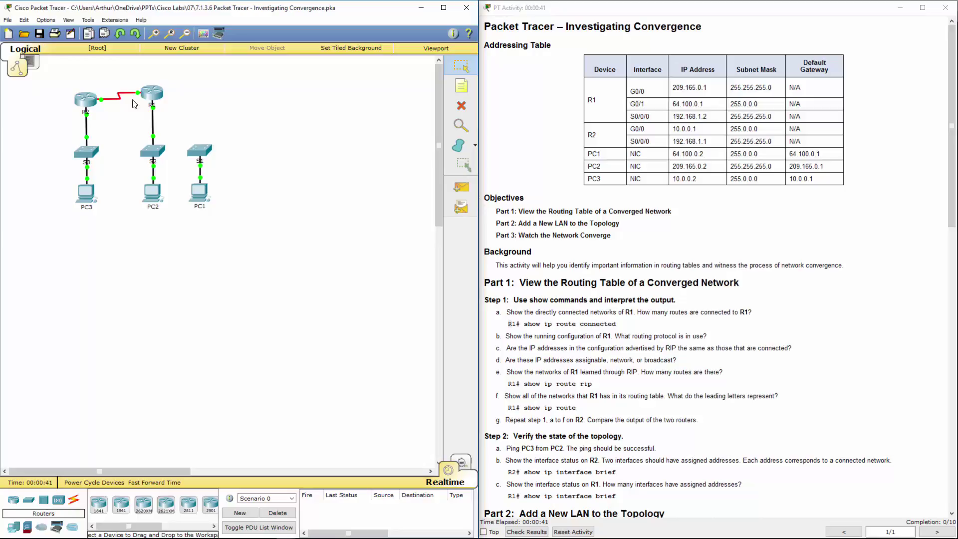
left_click(152, 93)
left_click(404, 157)
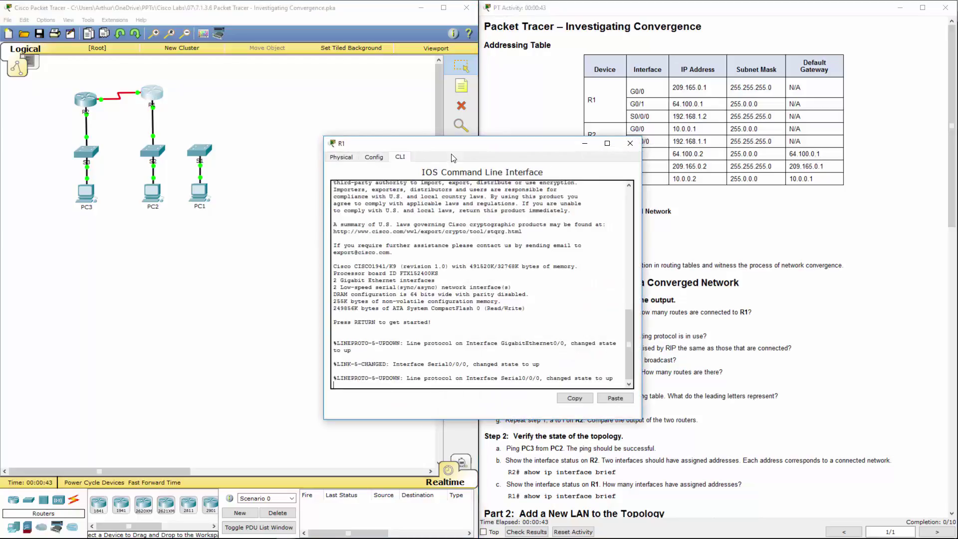
left_click_drag(519, 158, 352, 139)
- Enter privileged mode on R1 and list its connected routes, 192.168.1.0/24 and 209.165.0.0/24
key("Return")
key("Return")
key("Return")
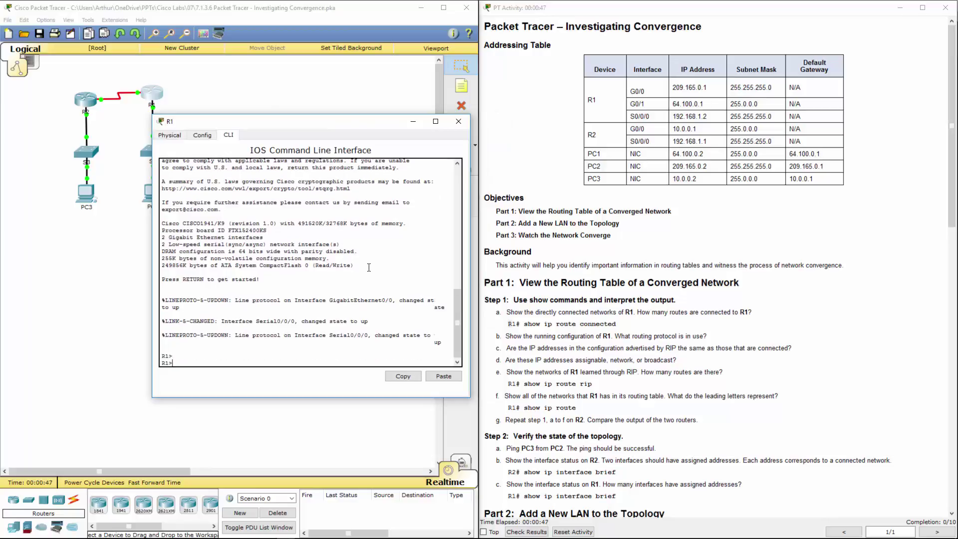
type("en")
key("Return")
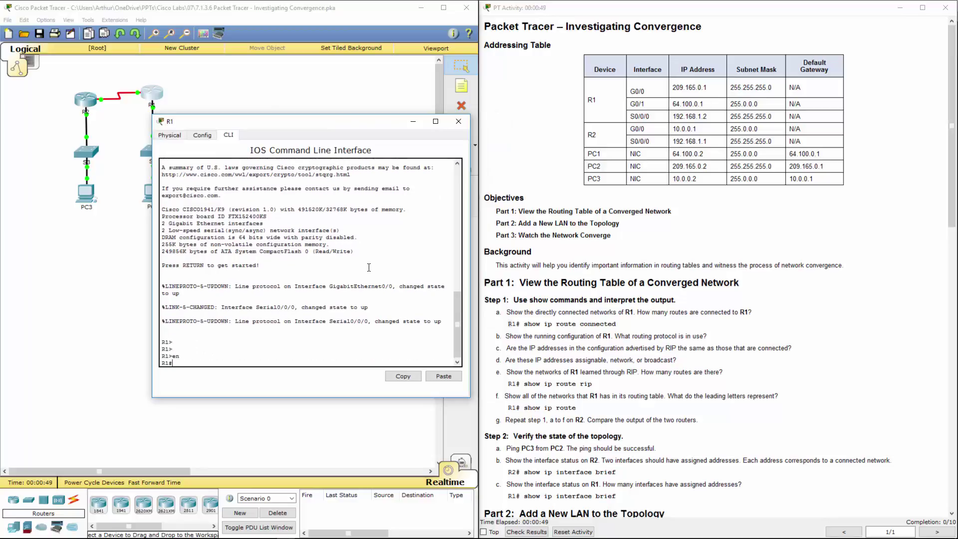
type("show ip route con")
key("Tab")
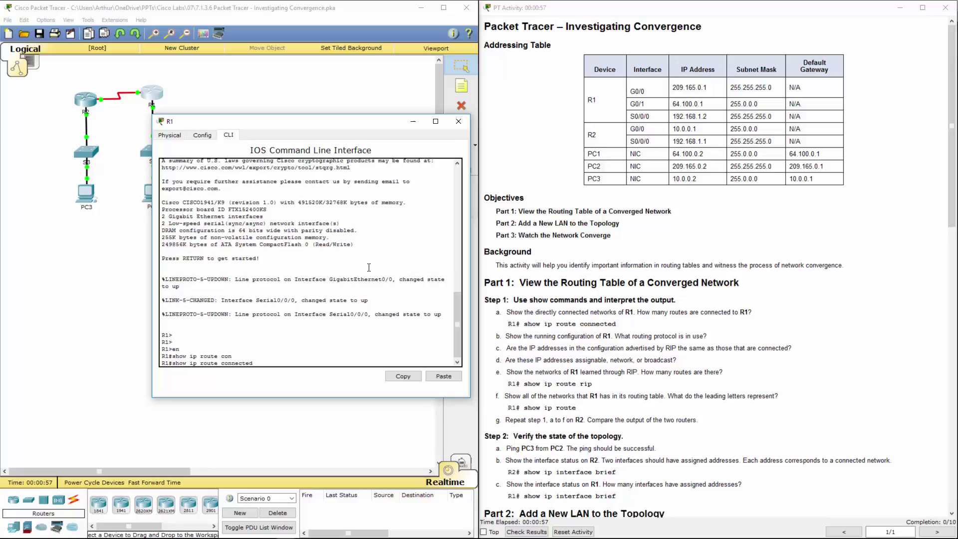
key("Return")
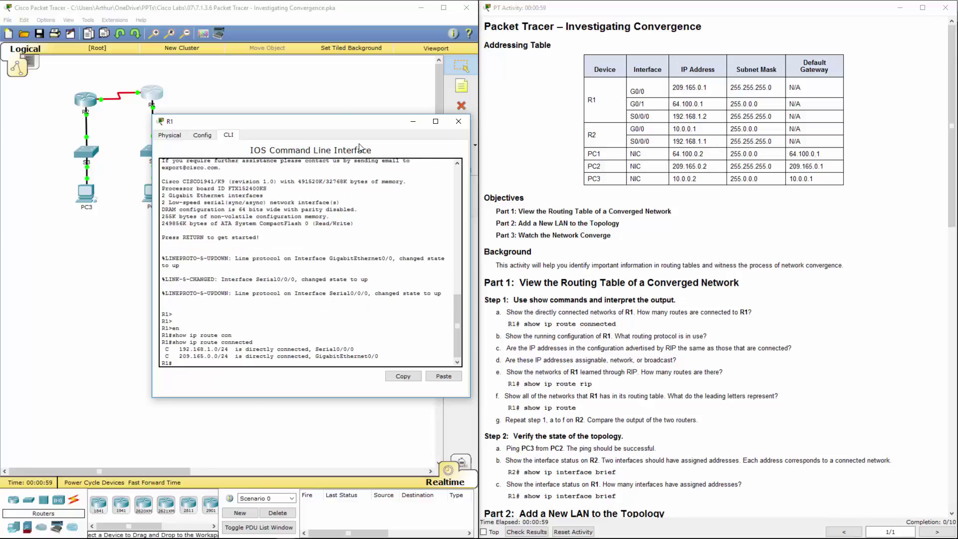
left_click_drag(334, 122, 378, 159)
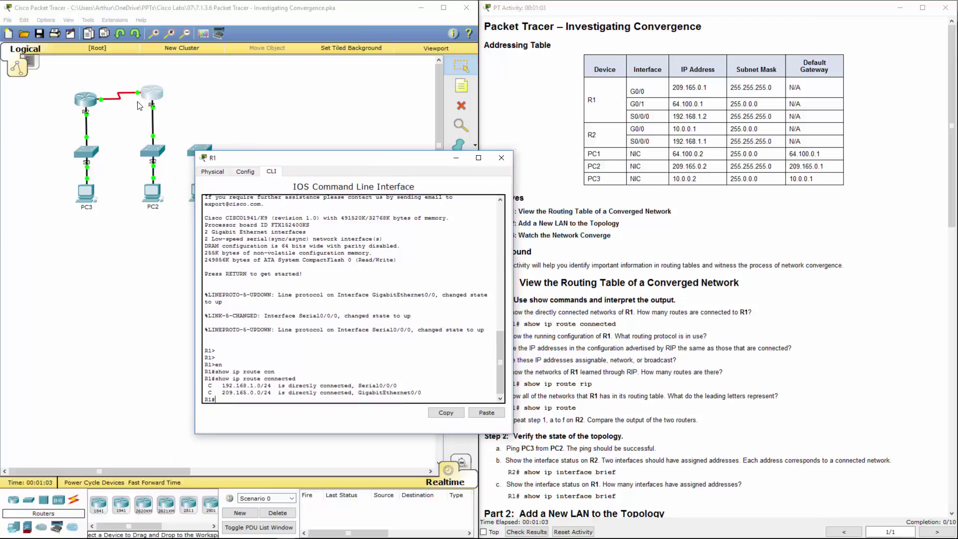
left_click_drag(379, 159, 340, 158)
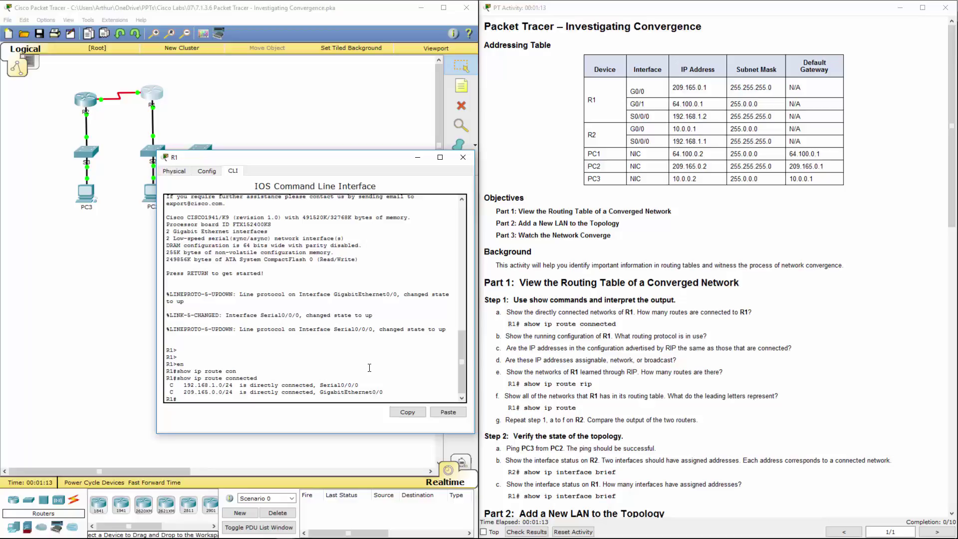
- Run show ip route on R1 to display its full routing table
key("Up")
key("BackSpace")
key("BackSpace")
key("BackSpace")
key("BackSpace")
key("BackSpace")
key("BackSpace")
key("BackSpace")
key("Return")
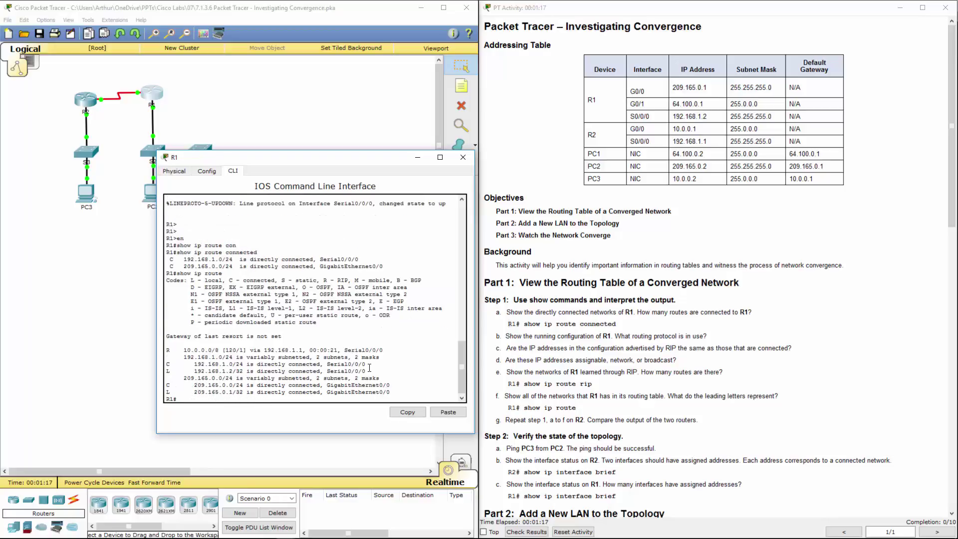
- Highlight the R, C and L route codes and the RIP route to 10.0.0.0/8
double_click(168, 349)
mouse_move(324, 279)
left_mouse_down()
mouse_move(353, 281)
mouse_move(343, 283)
left_mouse_up()
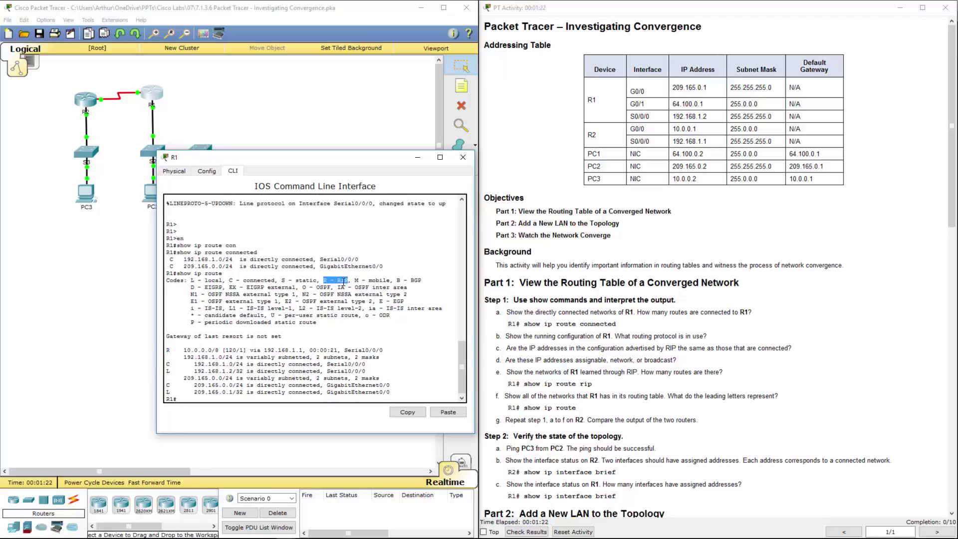
double_click(168, 364)
mouse_move(216, 279)
left_mouse_down()
mouse_move(269, 280)
mouse_move(228, 273)
left_mouse_up()
left_click(168, 363)
left_click_drag(190, 281, 220, 281)
left_click(390, 391)
left_click_drag(184, 349, 250, 360)
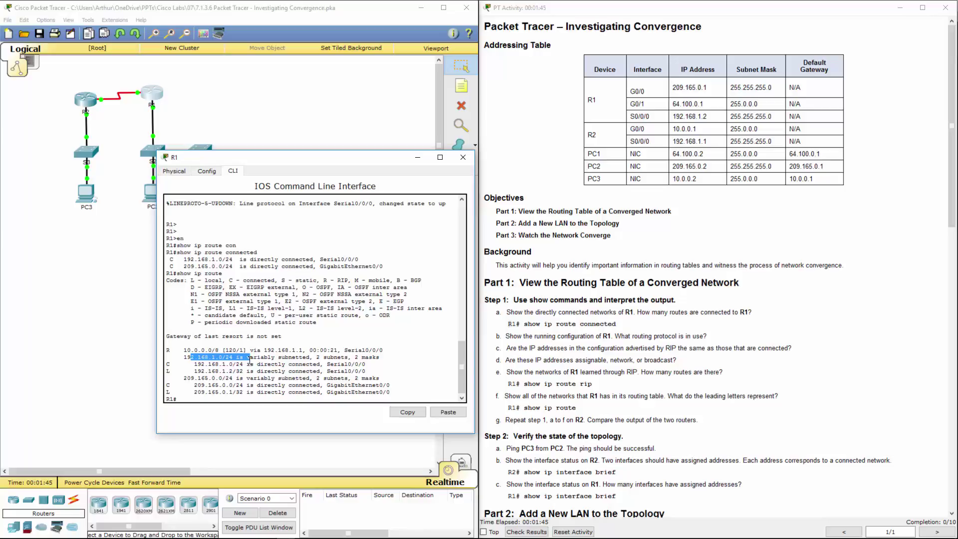
left_click(187, 392)
- Display R1's running configuration with show run and highlight its RIP network statements
type("show r")
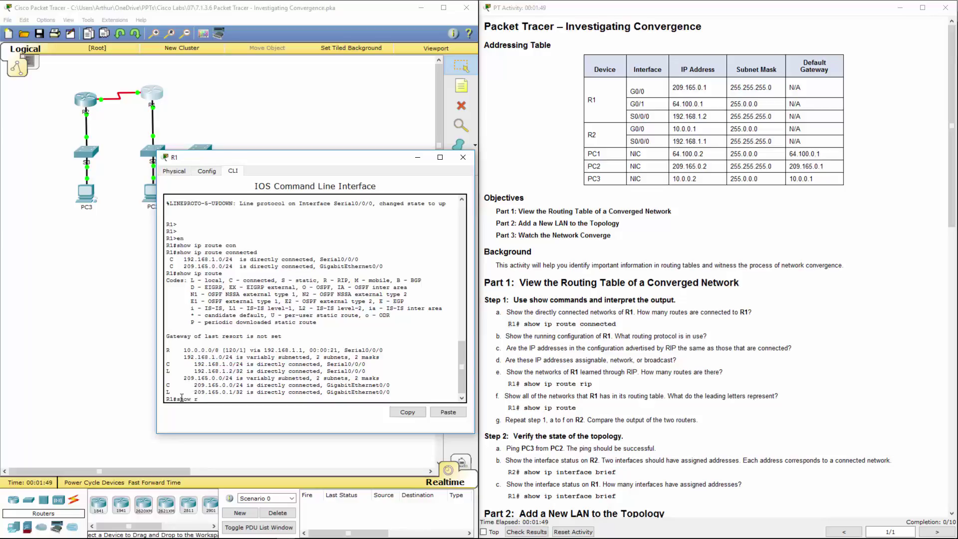
type("un")
key("Return")
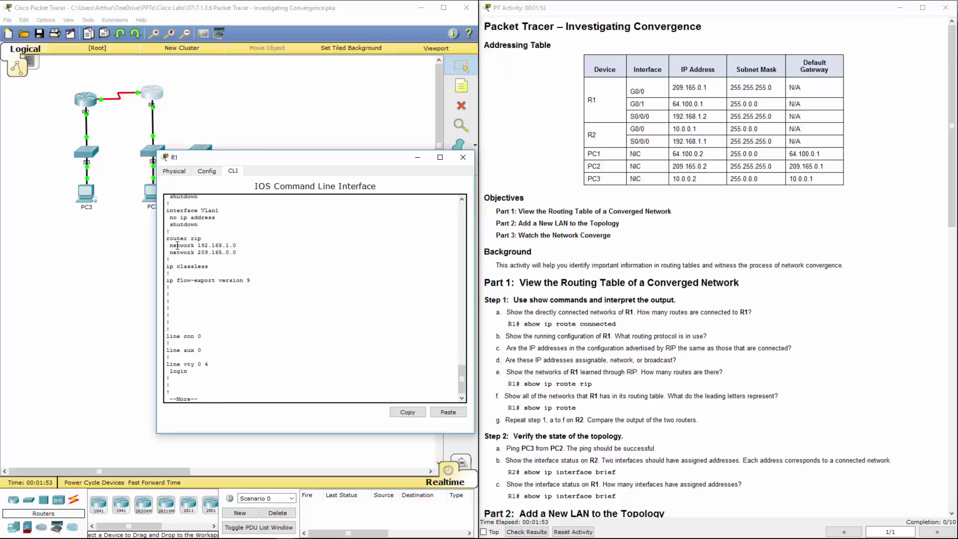
left_click_drag(177, 245, 237, 252)
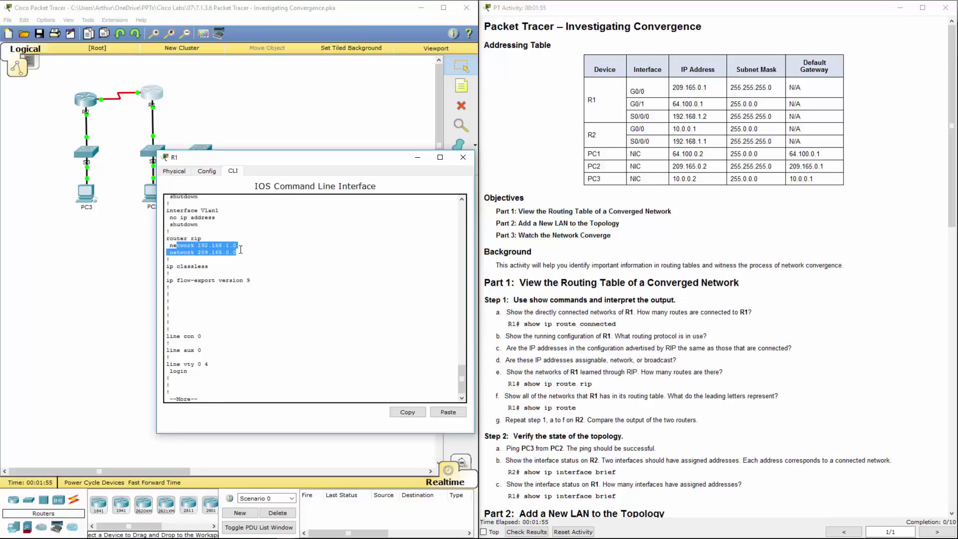
left_click(243, 251)
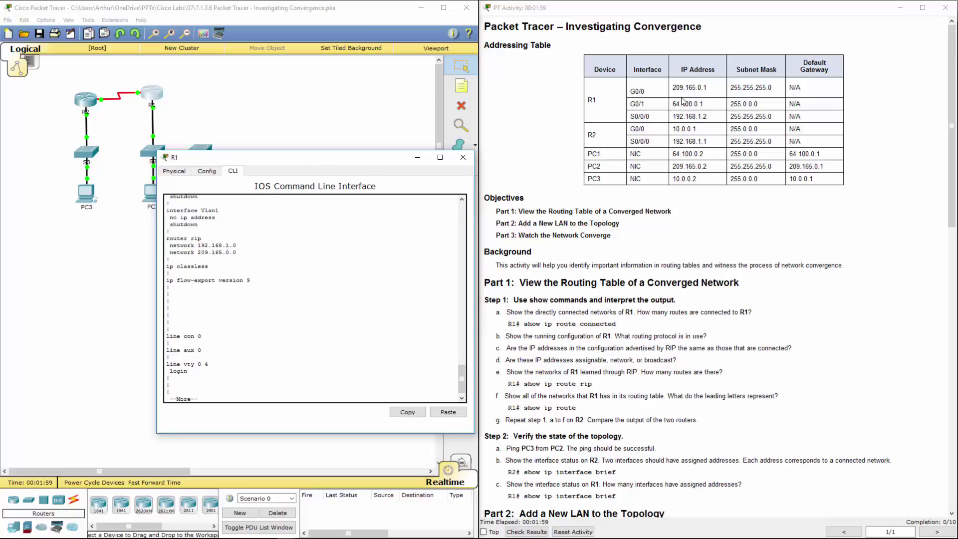
- Compare networks 209.165.0.0 and 192.168.1.0 with R1's addressing-table entries, including G0/1 64.100.0.1
left_click(610, 108)
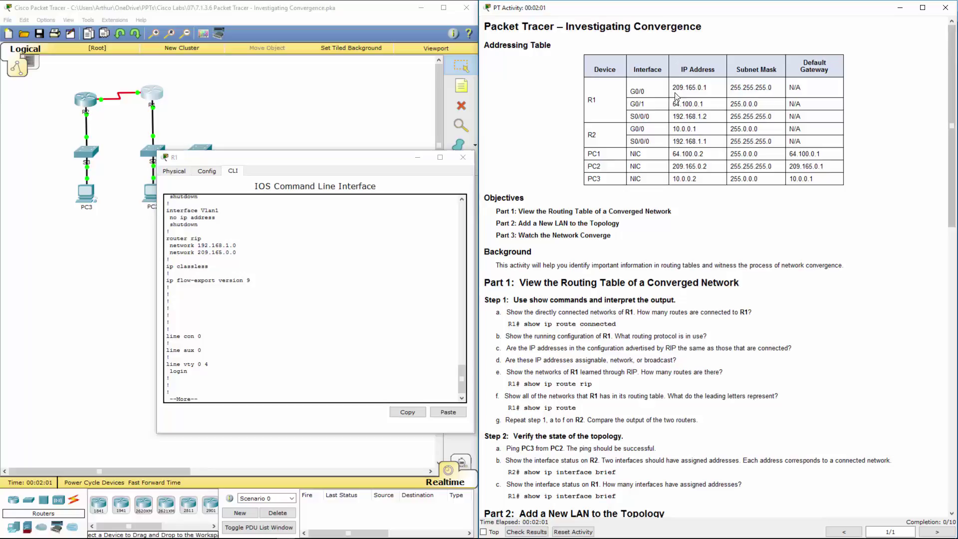
left_click_drag(672, 87, 701, 85)
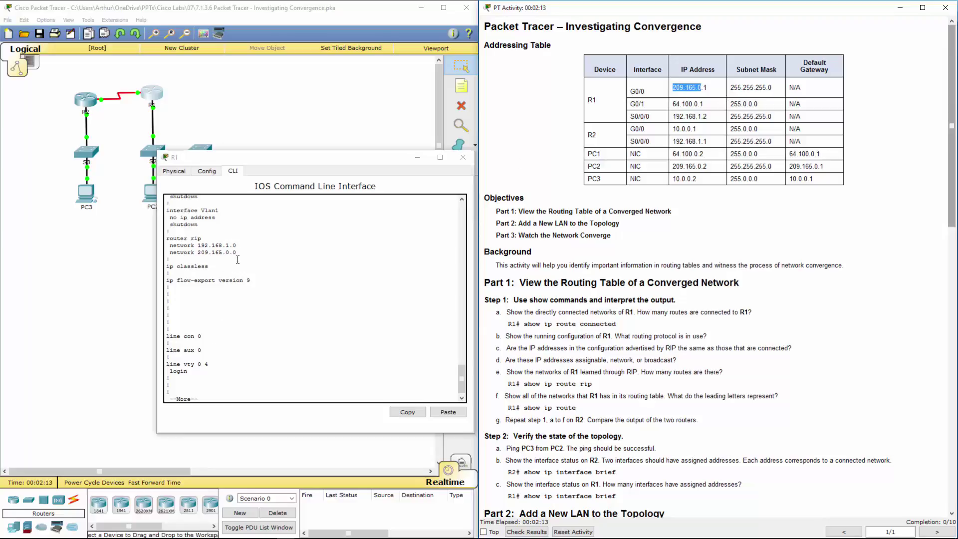
left_click_drag(197, 253, 243, 253)
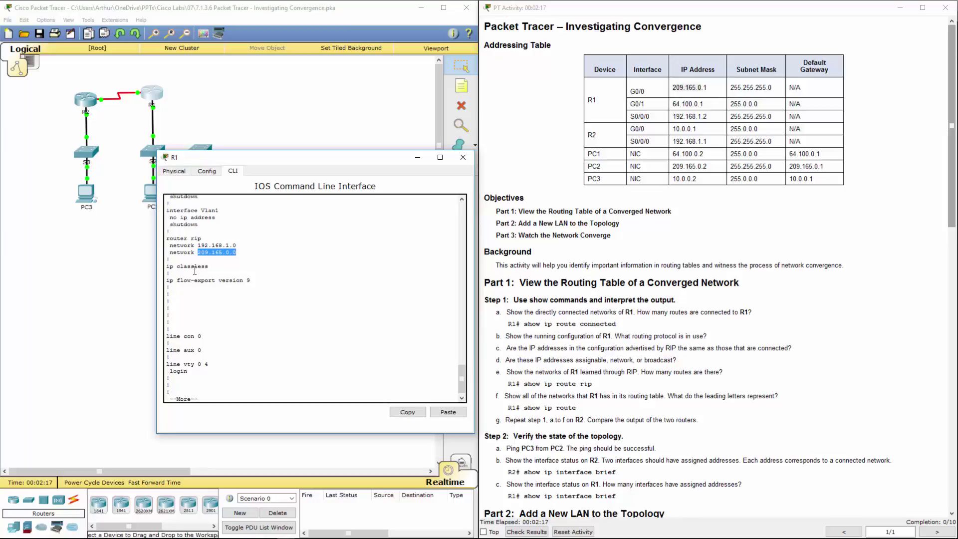
left_click(214, 250)
left_click_drag(198, 245, 238, 245)
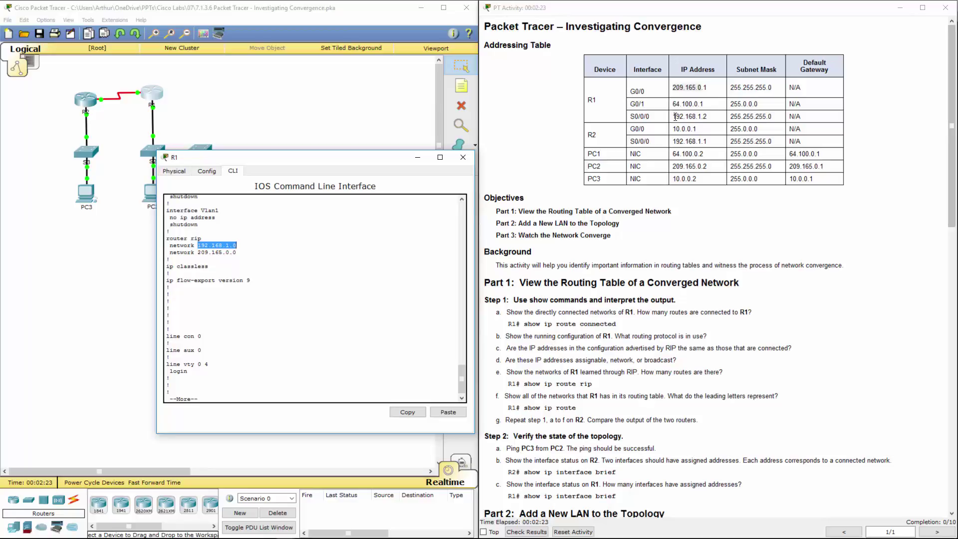
left_click_drag(673, 117, 702, 118)
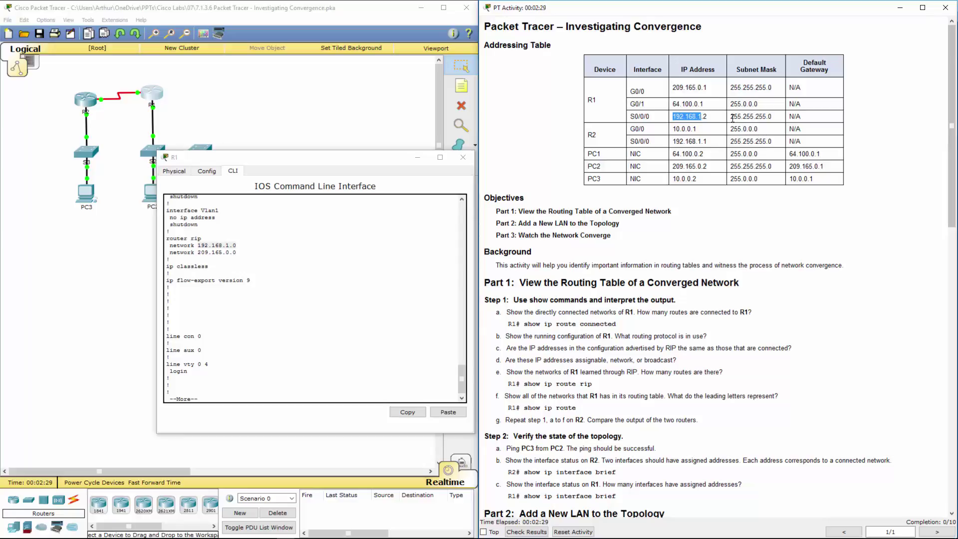
left_click_drag(732, 118, 766, 118)
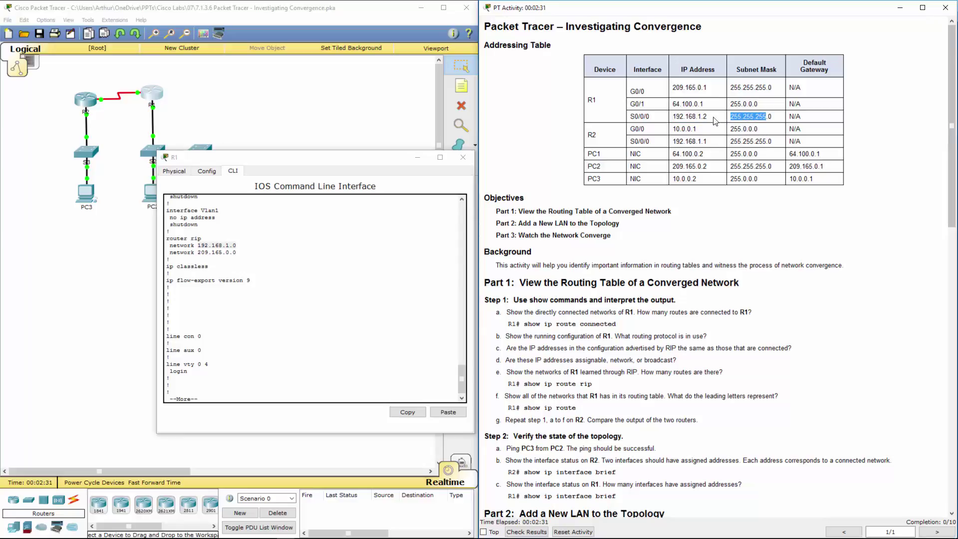
left_click_drag(703, 116, 673, 119)
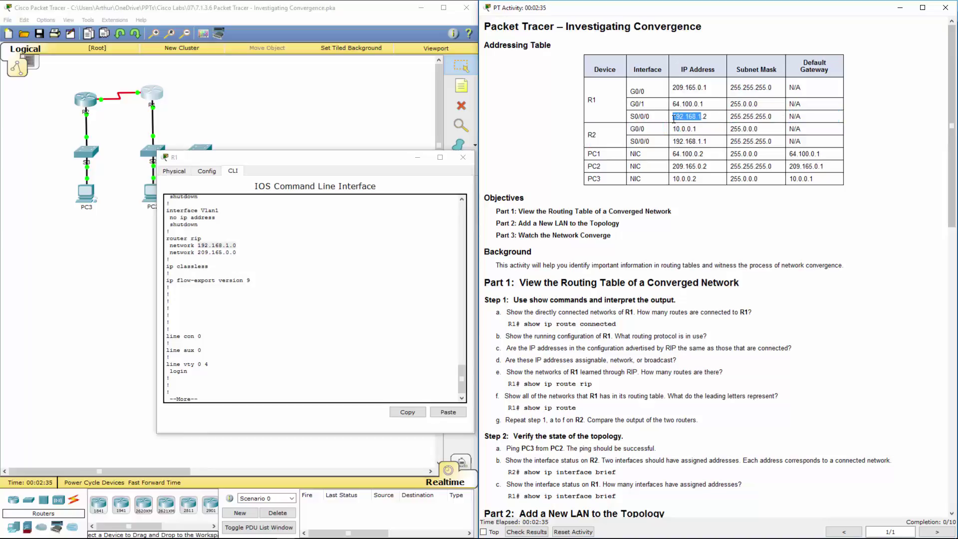
left_click(691, 104)
left_click_drag(675, 105, 708, 107)
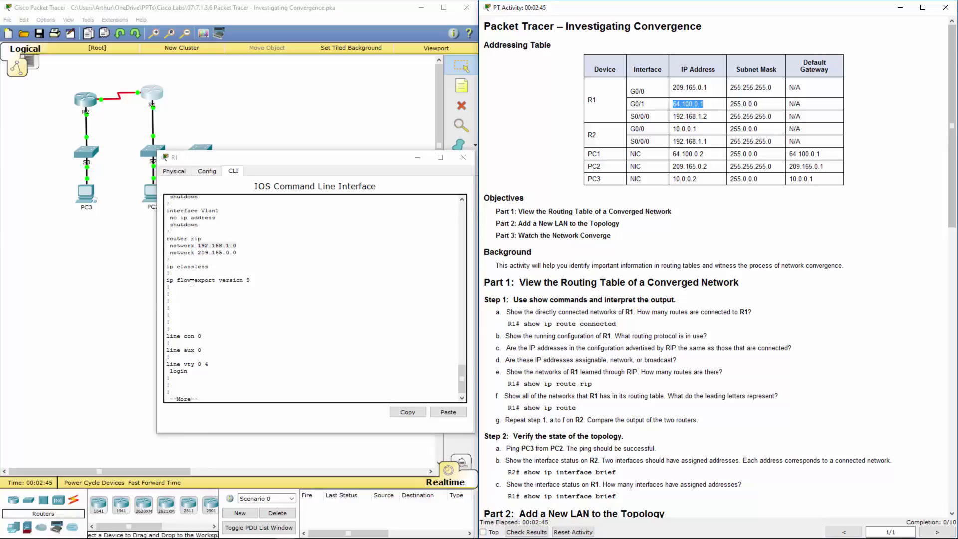
left_click(340, 326)
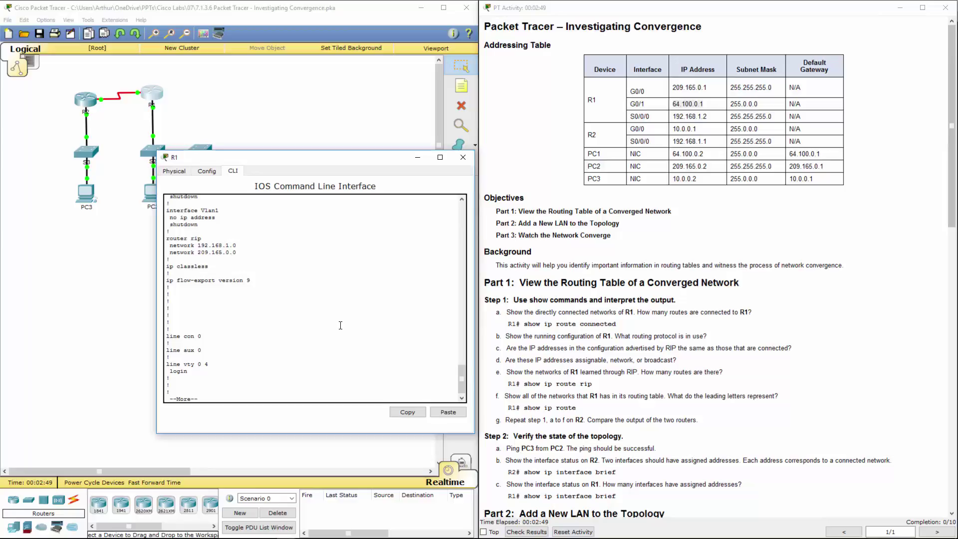
- List R1's RIP-learned routes, showing the single 10.0.0.0/8 route
type("qshow ip route")
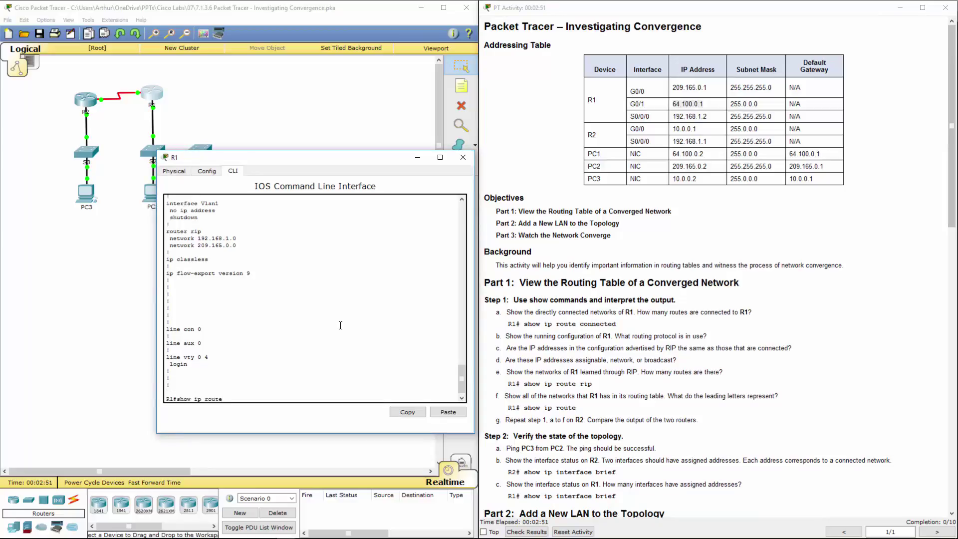
type(" rip")
key("Return")
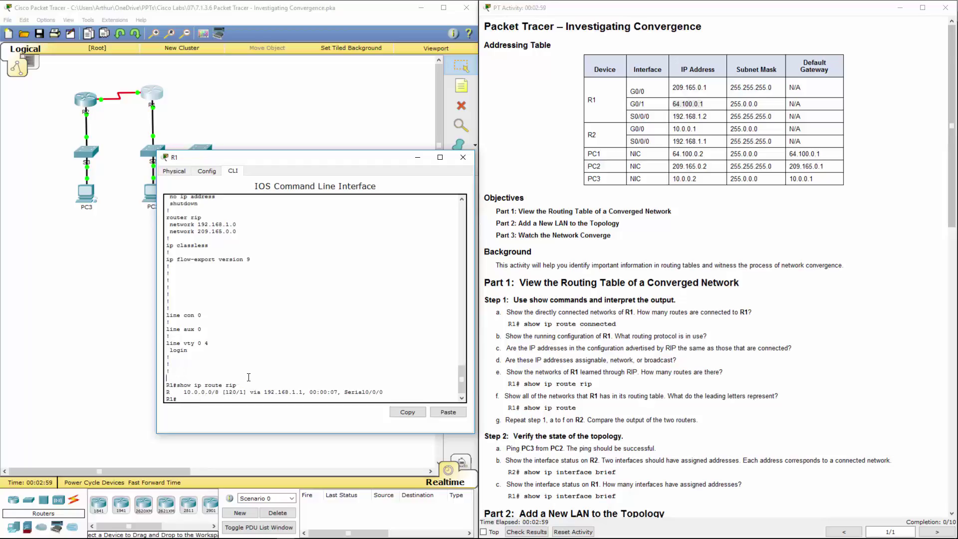
key("Return")
key("Return")
key("Return")
key("Return")
key("Return")
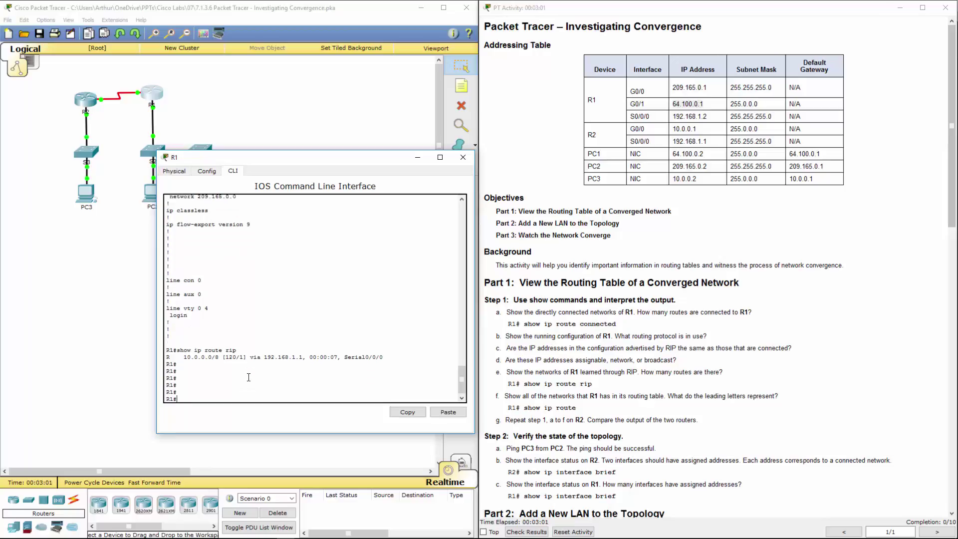
- Show the show ip route help options and pick out connected, ospf and summary
type("show ip")
type(" ro")
type("ou")
type("te ?")
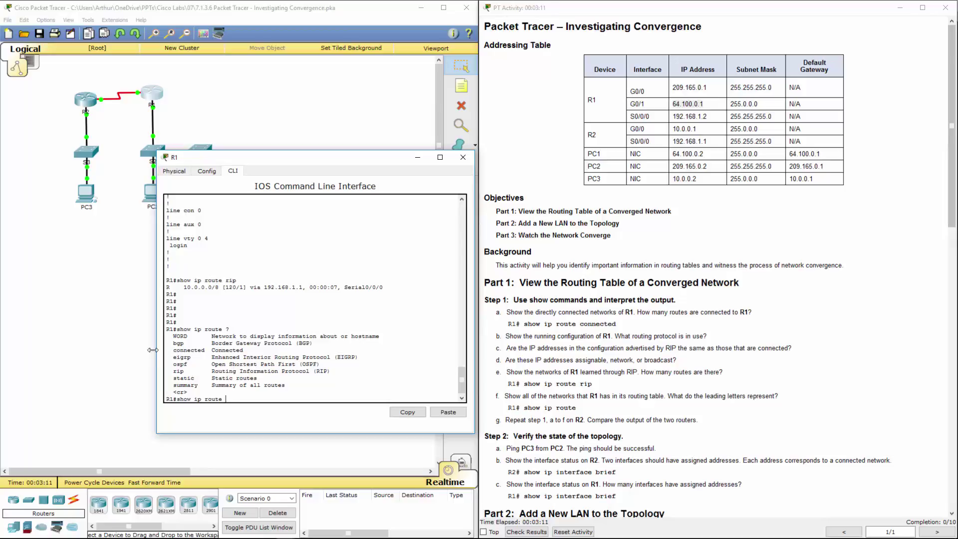
double_click(185, 351)
left_click(185, 354)
double_click(180, 364)
left_click(177, 371)
double_click(187, 384)
- Close R1, open R2's command line and enter privileged mode
left_click(463, 157)
left_click(88, 102)
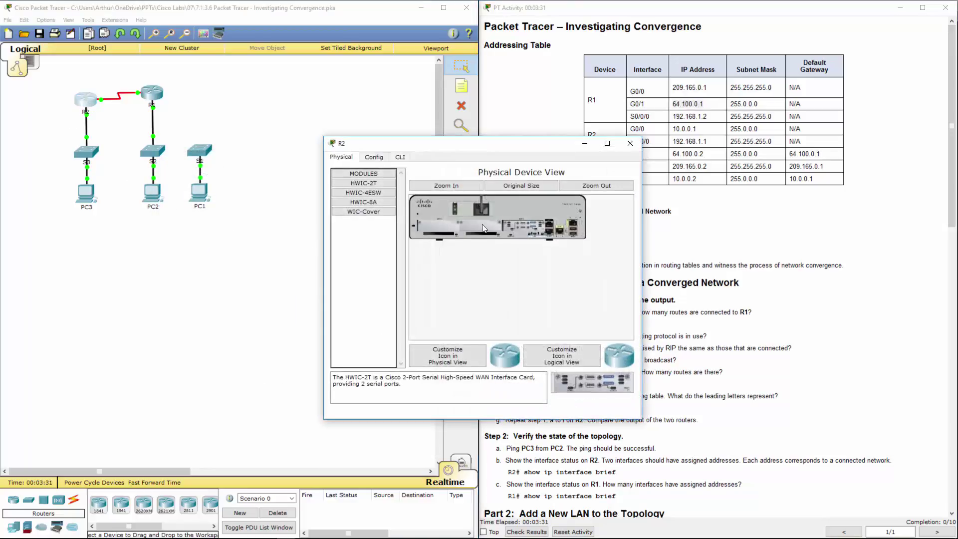
left_click(394, 158)
key("Return")
key("Return")
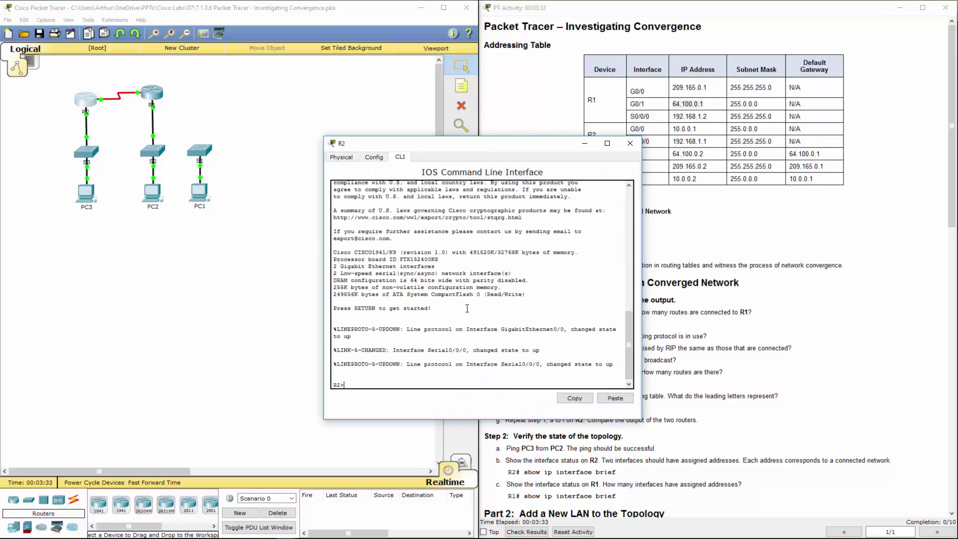
type("en")
key("Return")
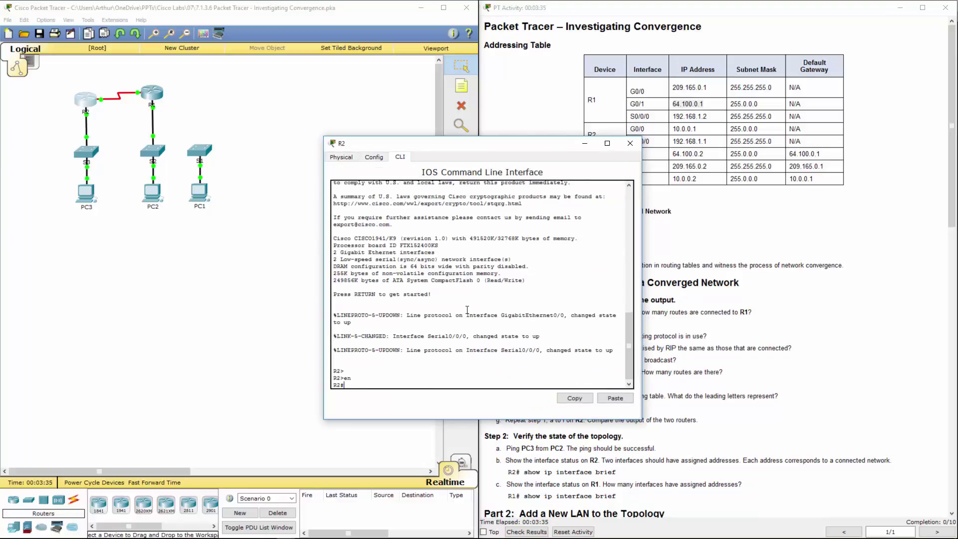
left_click_drag(541, 147, 380, 145)
- Display R2's full routing table and mark the RIP-learned 209.165.0.0/24 route
key("Return")
key("Return")
key("Return")
key("Return")
key("Return")
type("s")
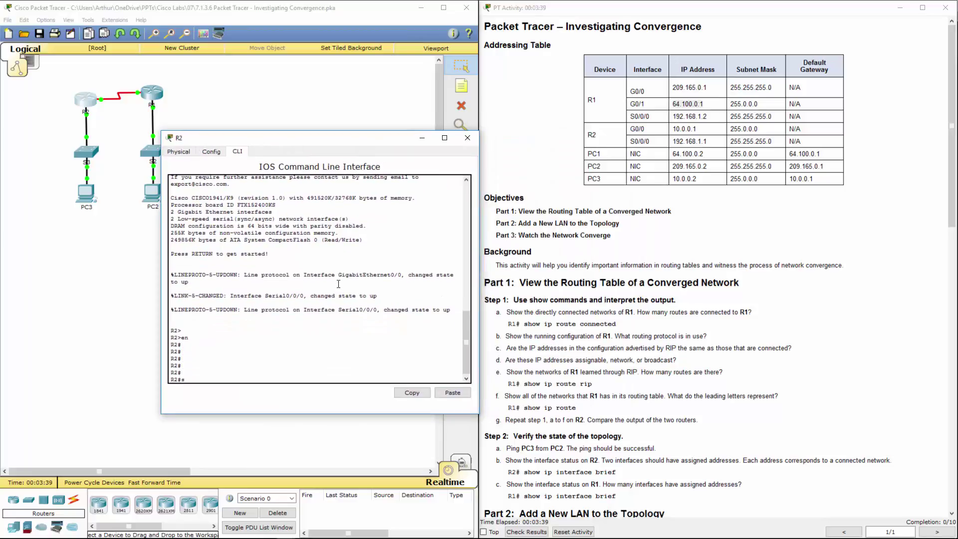
type("how ip route")
key("Return")
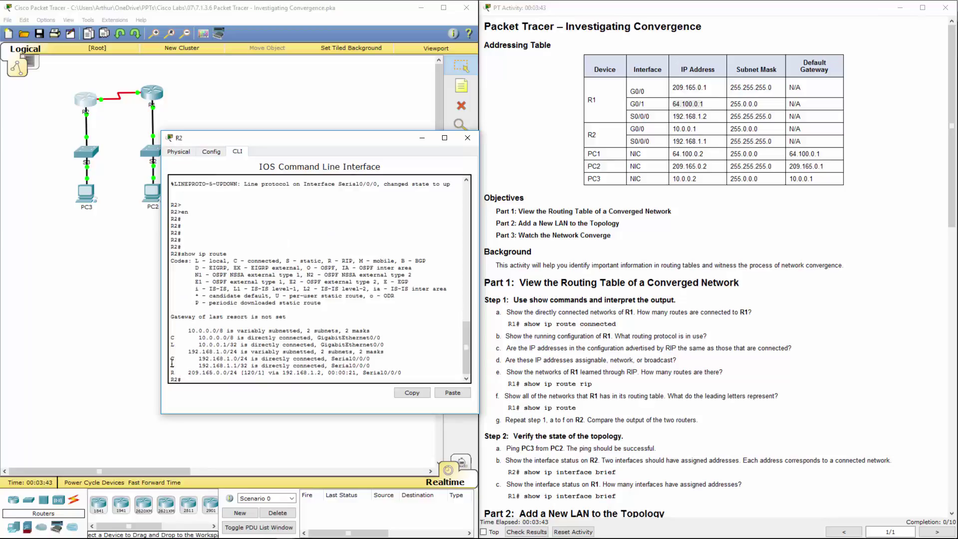
left_click_drag(184, 373, 283, 376)
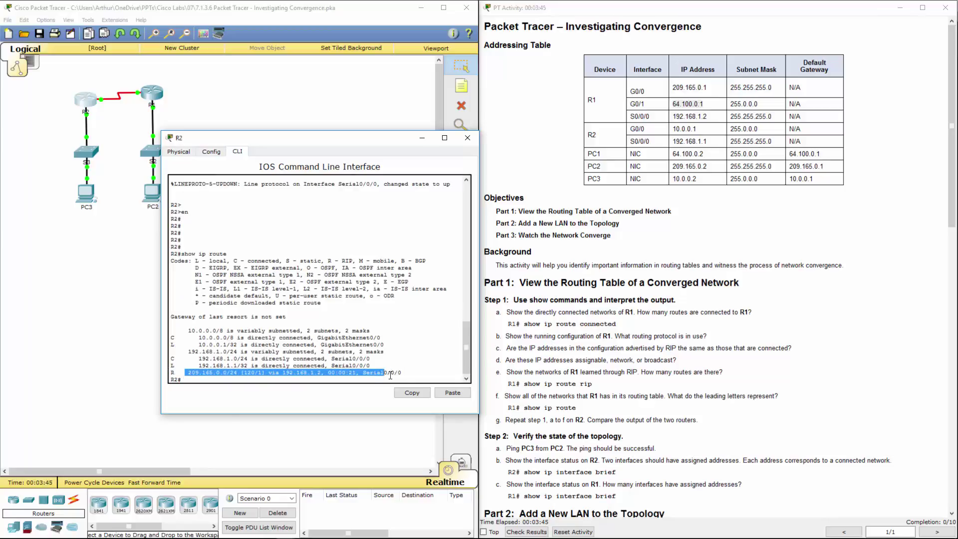
left_click_drag(390, 375, 401, 374)
left_click(311, 382)
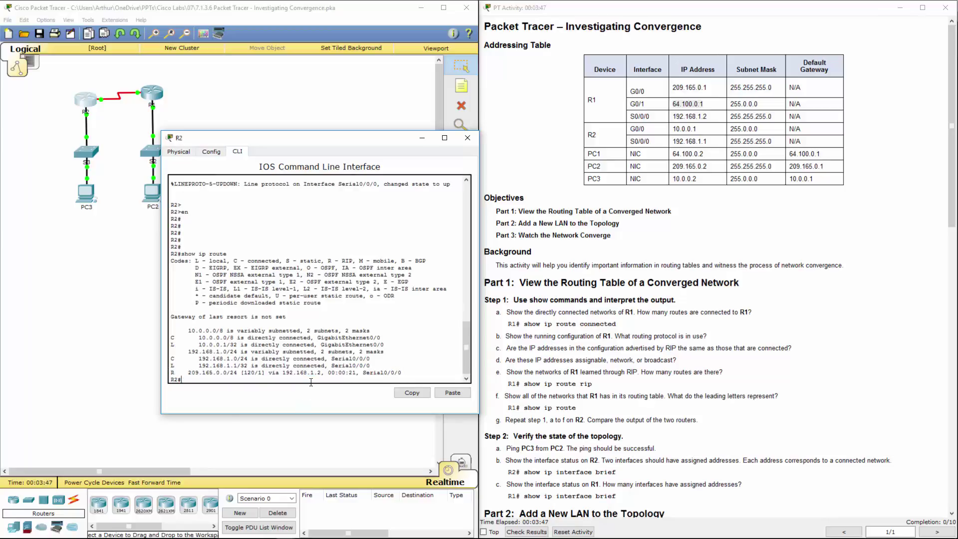
- List only R2's connected routes, then only its RIP-learned routes
key("Up")
type("con")
key("Tab")
key("Return")
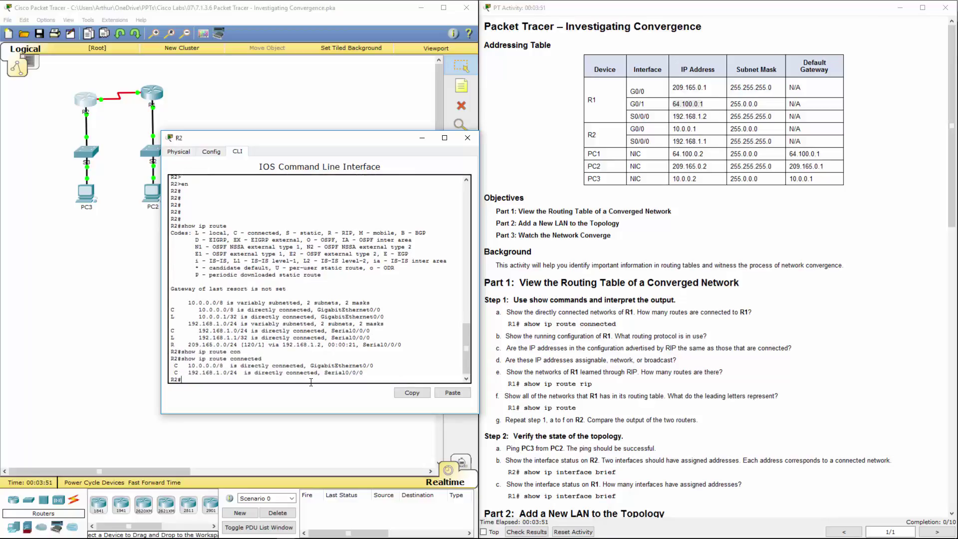
key("Up")
key("BackSpace")
key("BackSpace")
key("BackSpace")
key("BackSpace")
type("ripo")
key("Return")
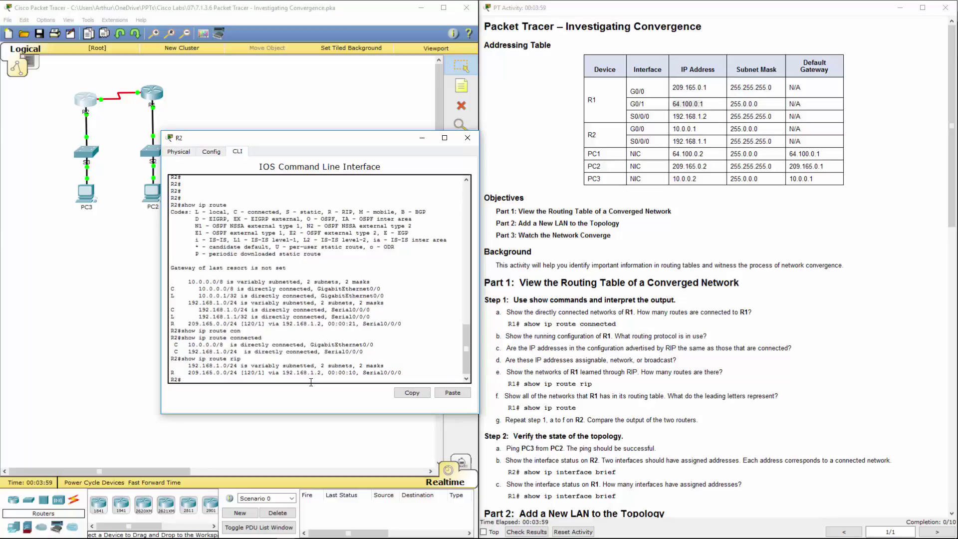
- Display R2's complete running configuration with show run
key("Return")
key("Return")
type("show run")
key("Return")
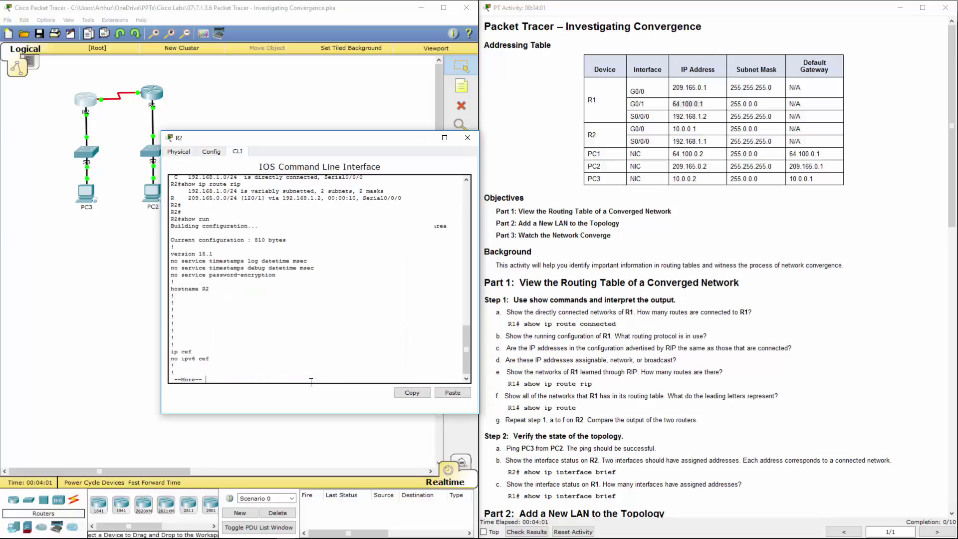
key("space")
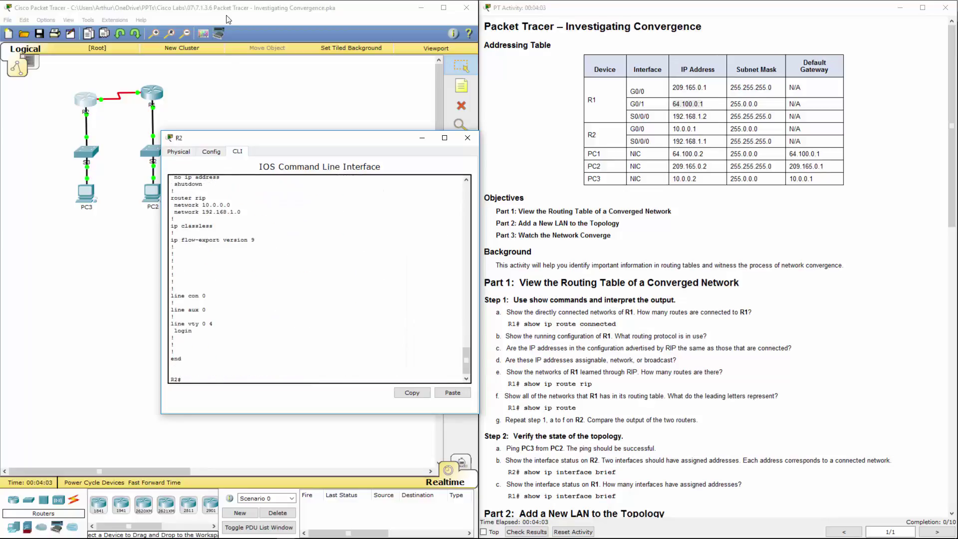
- Match R2's RIP networks 10.0.0.0 and 192.168.1.0 to its G0/0 and S0/0/0 addresses
left_click_drag(173, 198, 253, 214)
left_click(220, 221)
left_click(701, 136)
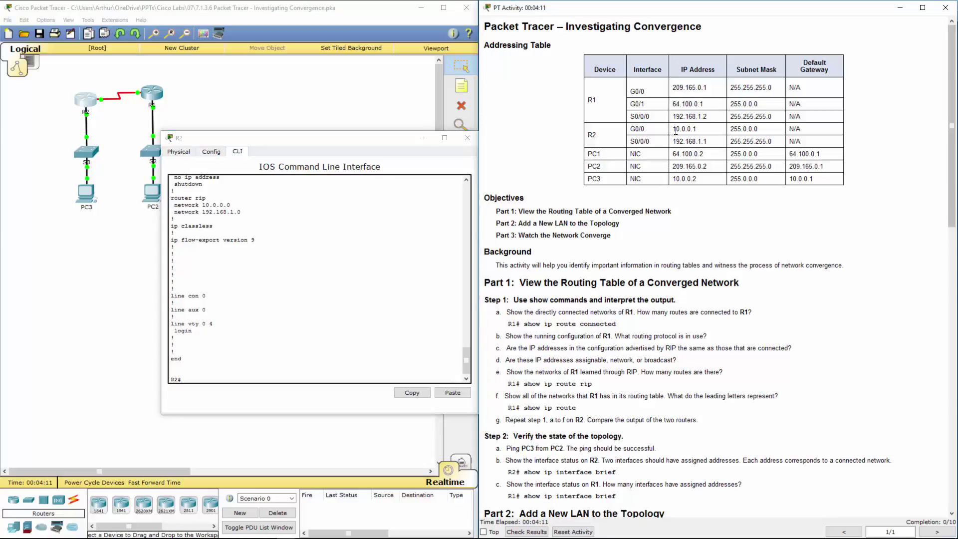
double_click(678, 130)
left_click_drag(672, 129, 680, 129)
left_click_drag(206, 205, 230, 205)
left_click(244, 205)
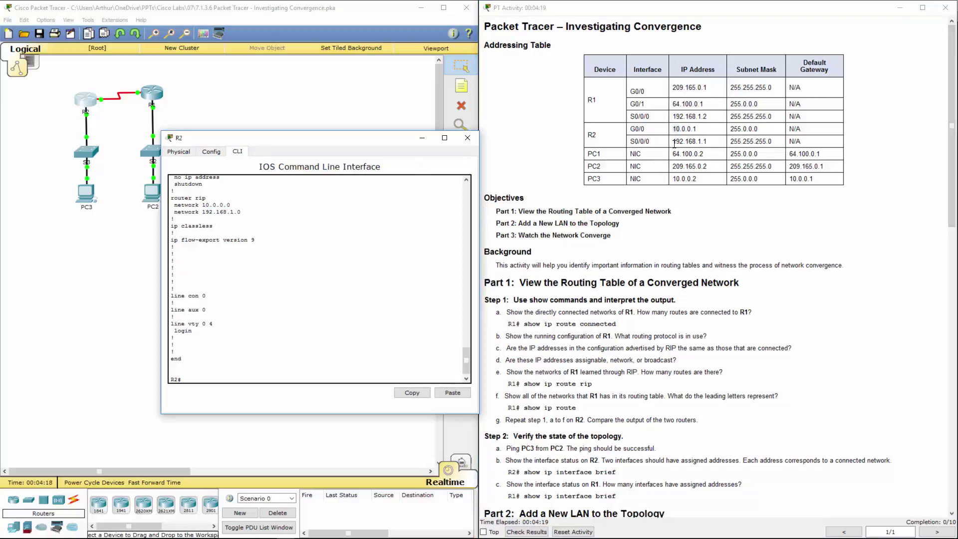
left_click_drag(673, 142, 702, 150)
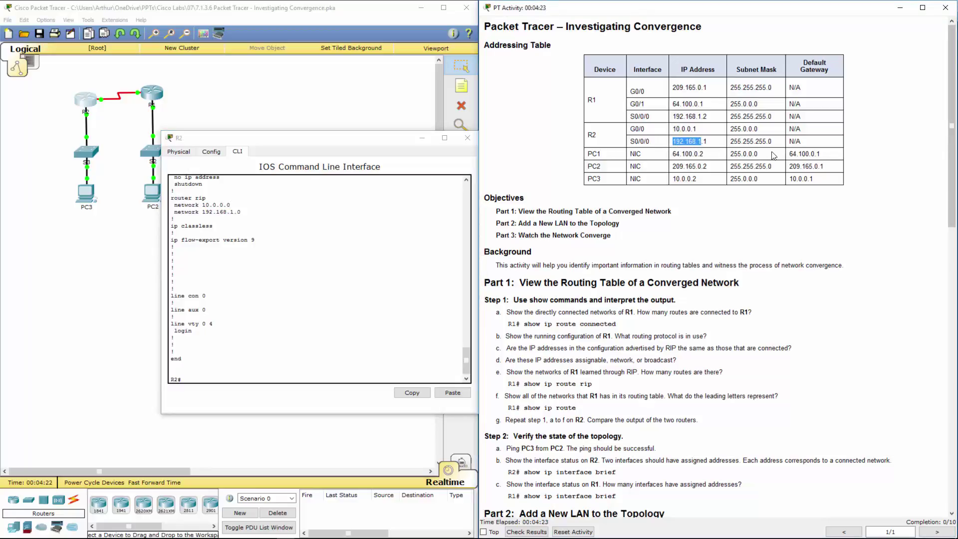
- Compare both RIP network lines with R1's G0/1 address 64.100.0.1, then close R2's window
left_click(174, 205)
left_click_drag(174, 206, 247, 211)
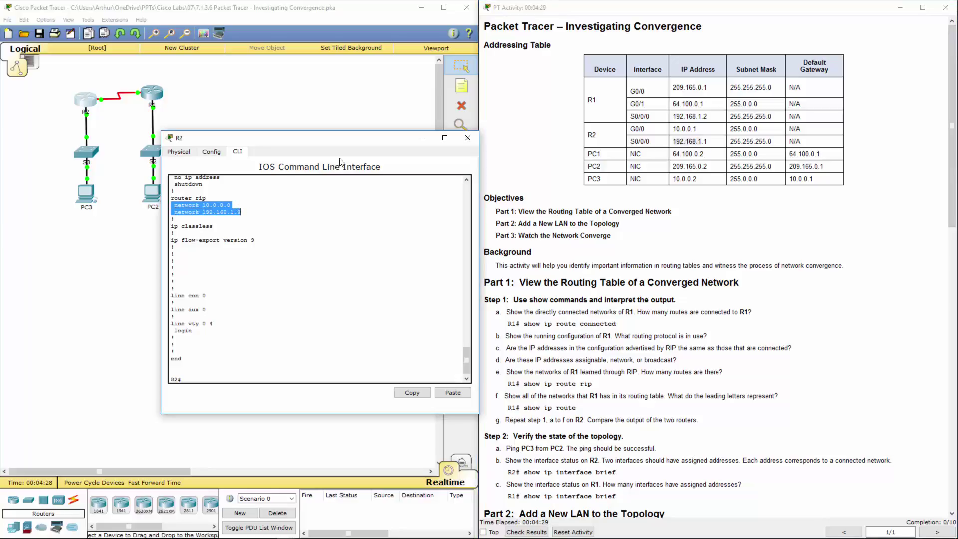
mouse_move(694, 105)
left_mouse_down()
mouse_move(702, 107)
mouse_move(673, 104)
mouse_move(704, 103)
left_mouse_up()
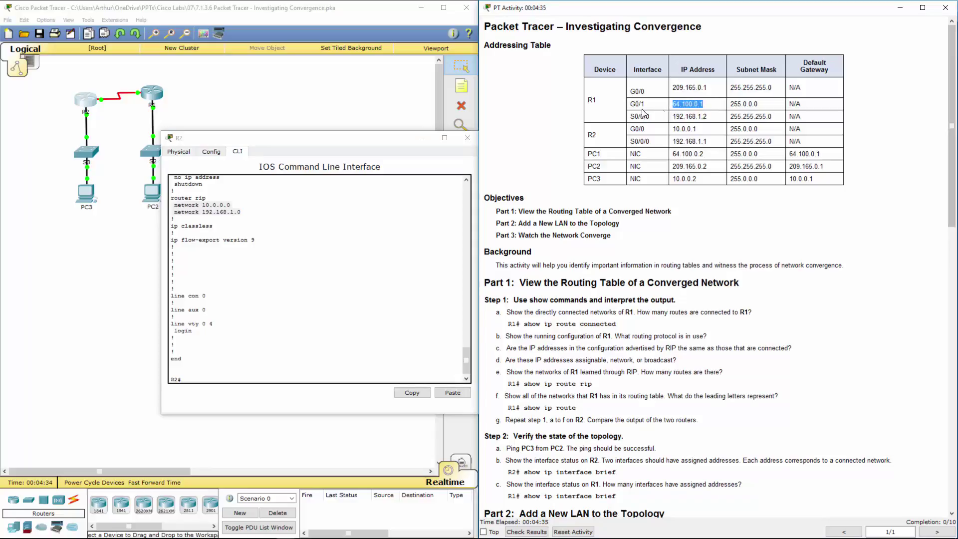
left_click_drag(639, 104, 615, 113)
left_click(593, 313)
left_click(467, 137)
left_click_drag(554, 349, 583, 421)
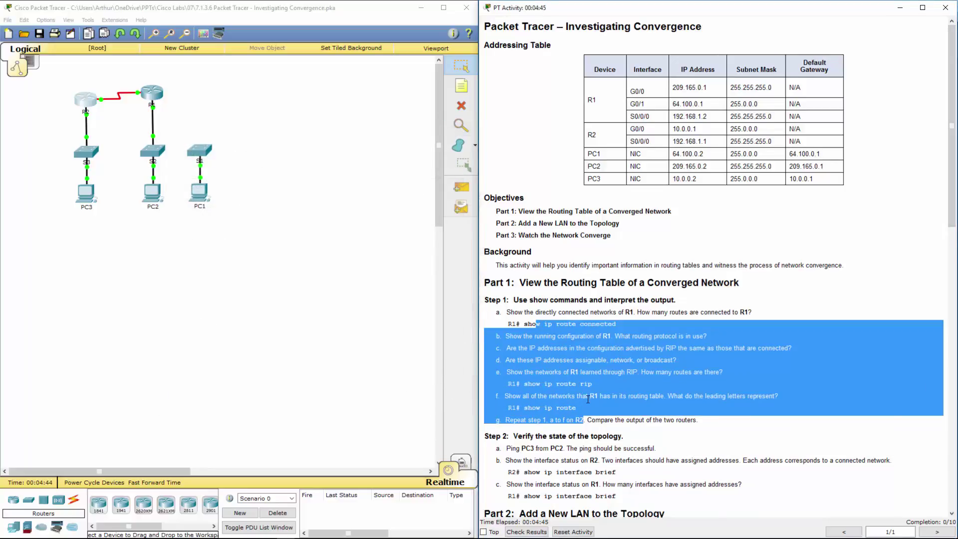
scroll(577, 329, "down", 5)
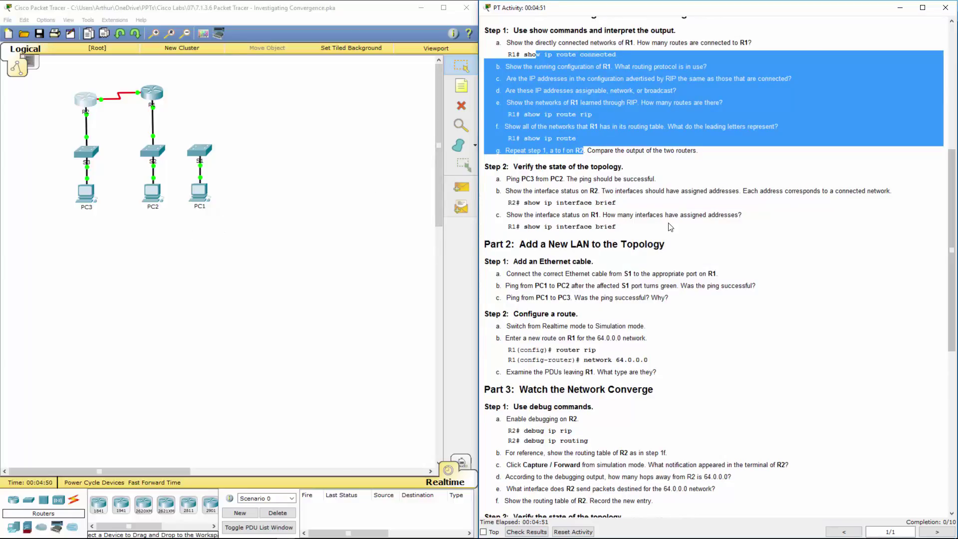
left_click(154, 194)
left_click(155, 195)
left_click(407, 156)
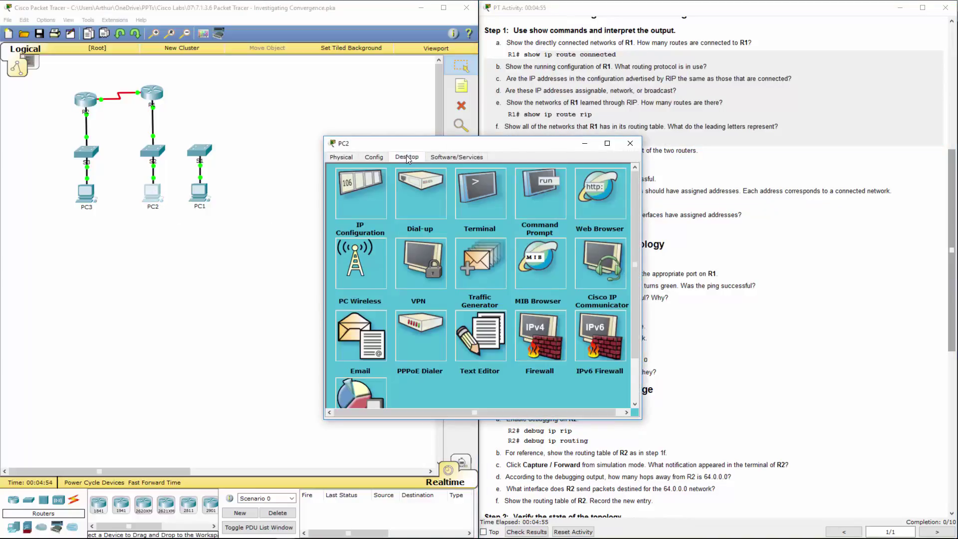
left_click(538, 202)
left_click_drag(448, 143, 351, 187)
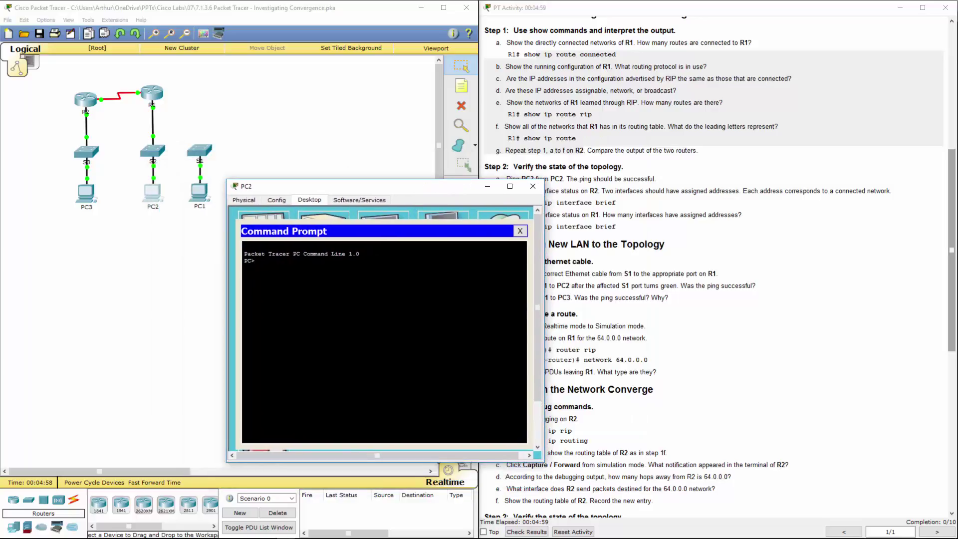
type("ping 10.0.0.2")
key("Return")
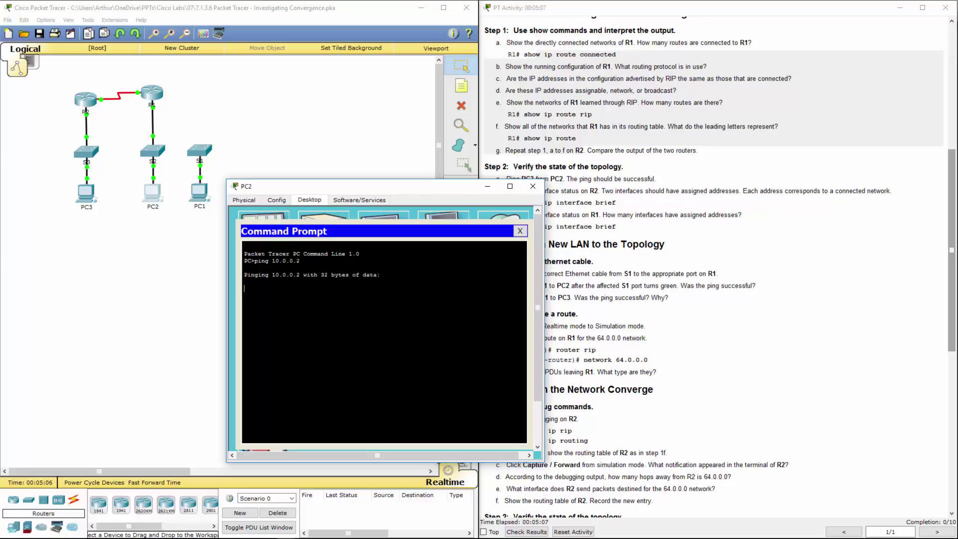
left_click_drag(417, 195, 356, 245)
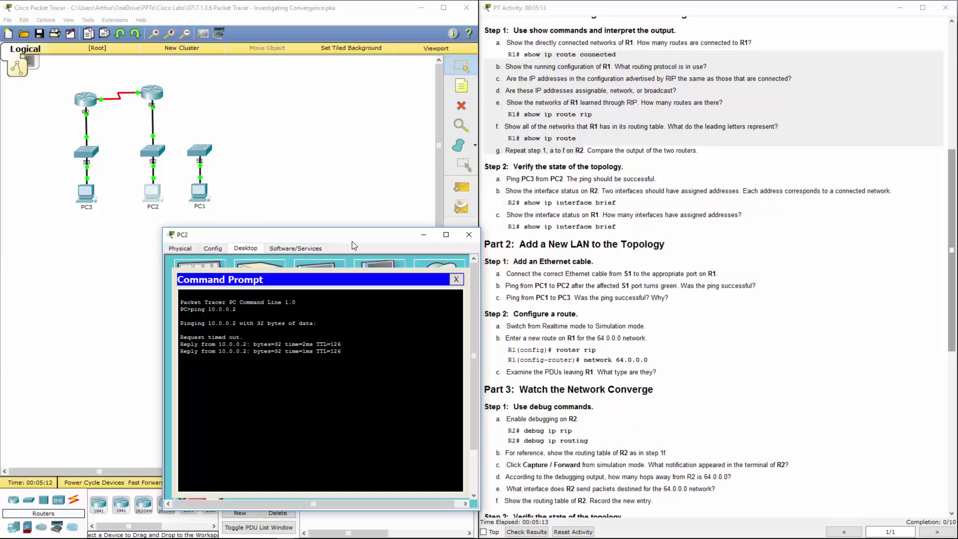
left_click_drag(208, 338, 238, 338)
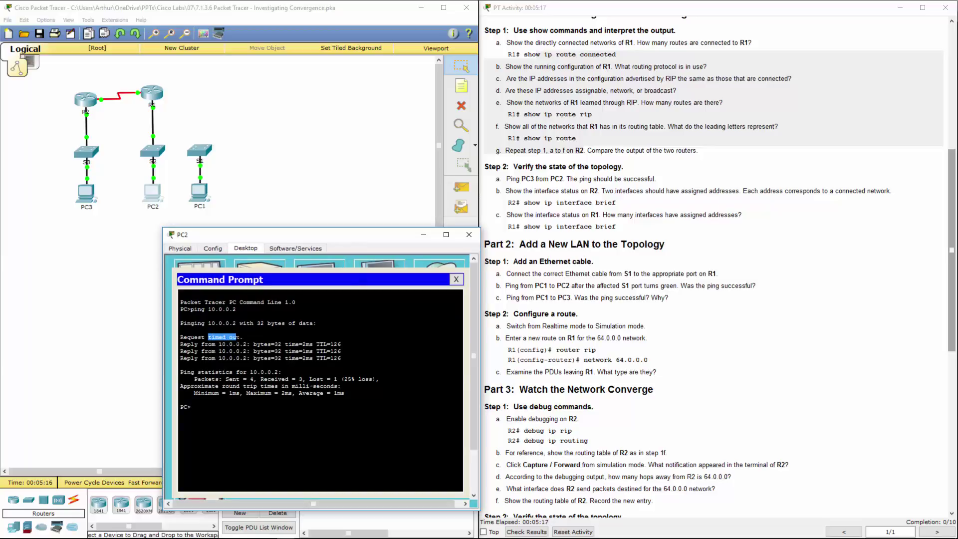
left_click(469, 235)
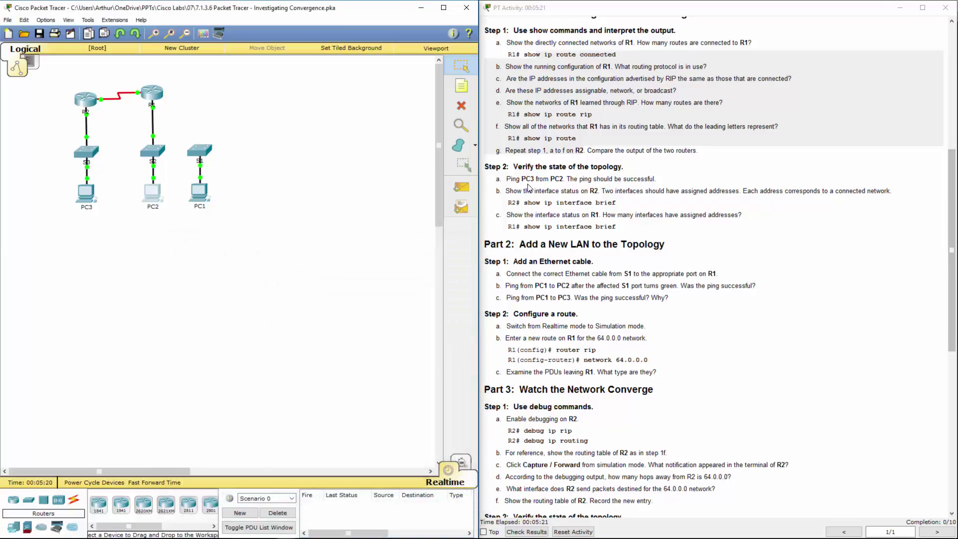
left_click(88, 101)
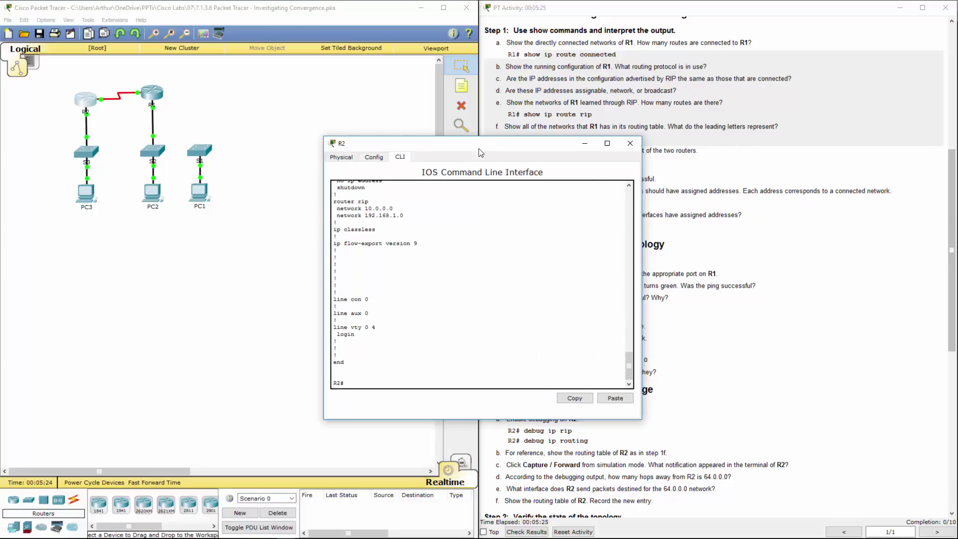
left_click_drag(494, 153, 328, 181)
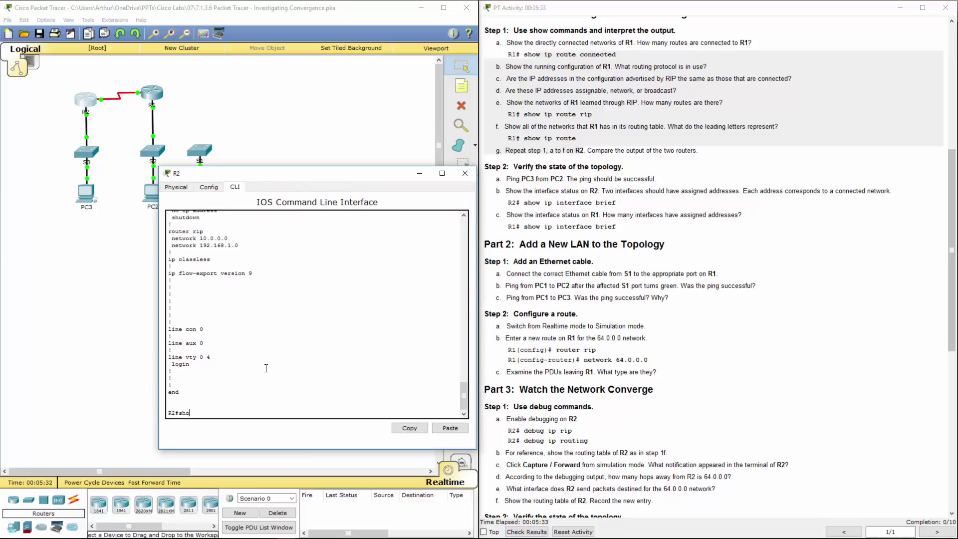
type("ip int brief")
key("Return")
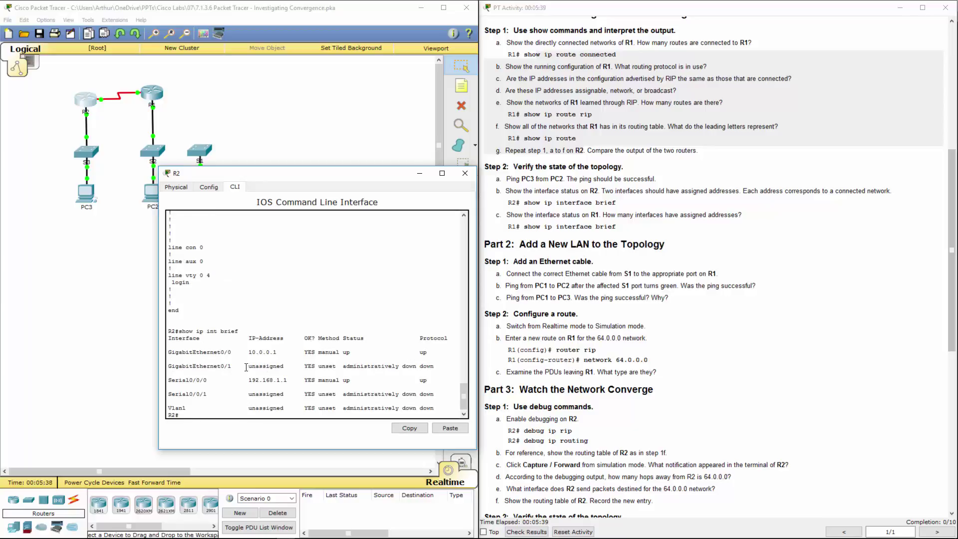
left_click_drag(168, 351, 276, 352)
left_click_drag(169, 380, 284, 380)
left_click(465, 177)
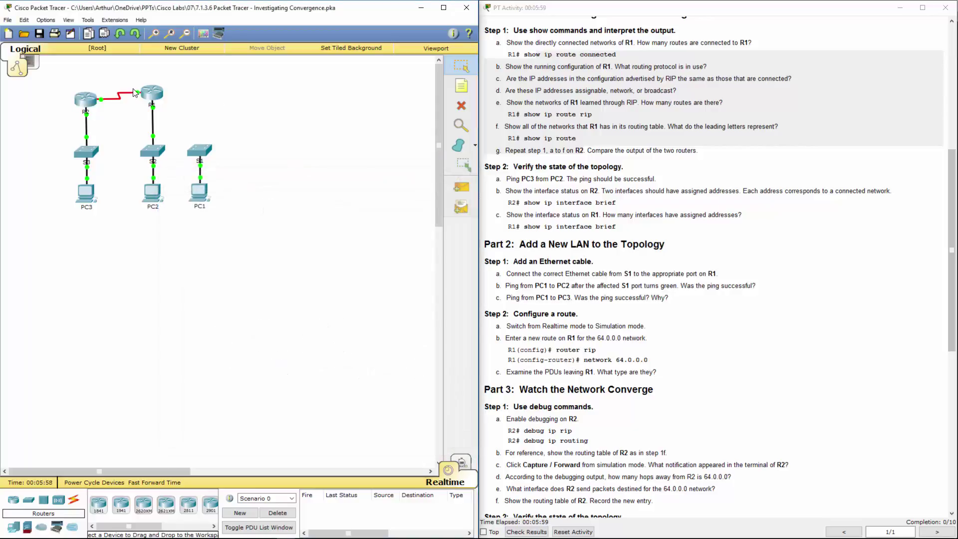
left_click(150, 92)
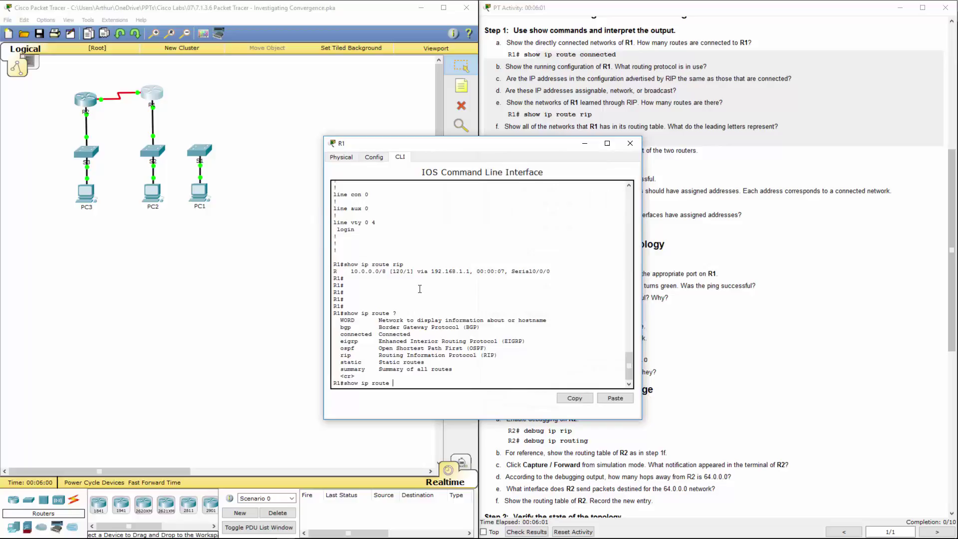
key("BackSpace")
key("BackSpace")
key("BackSpace")
key("BackSpace")
key("BackSpace")
key("BackSpace")
key("BackSpace")
key("BackSpace")
key("BackSpace")
key("BackSpace")
key("BackSpace")
key("BackSpace")
key("BackSpace")
key("BackSpace")
type("show ip int brief")
key("Return")
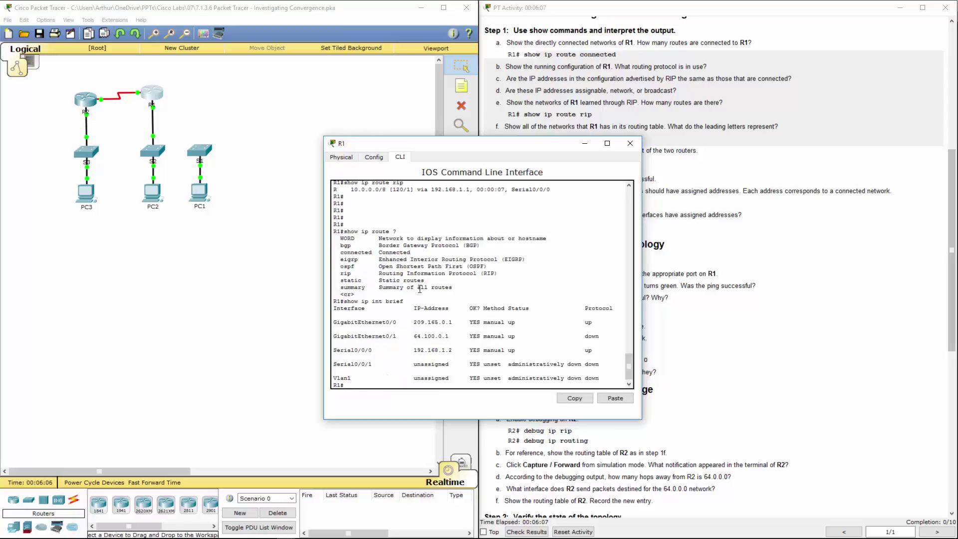
left_click_drag(418, 338, 333, 336)
mouse_move(452, 338)
left_mouse_down()
mouse_move(415, 337)
mouse_move(454, 322)
left_mouse_up()
left_click(415, 335)
left_click(417, 327)
left_click_drag(414, 336, 451, 333)
- Close R1's console and review the PC1-to-PC2 ping step in the instructions
left_click(630, 143)
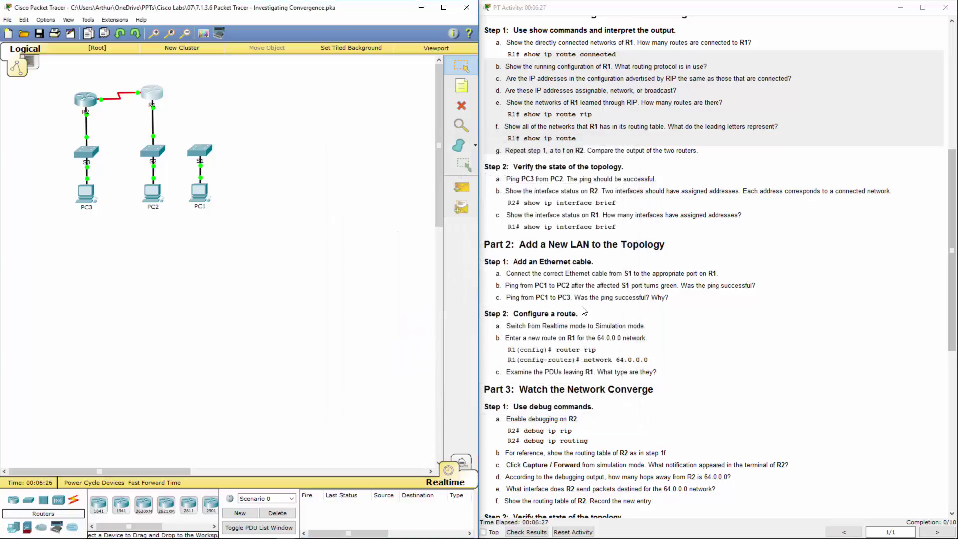
left_click_drag(520, 286, 609, 287)
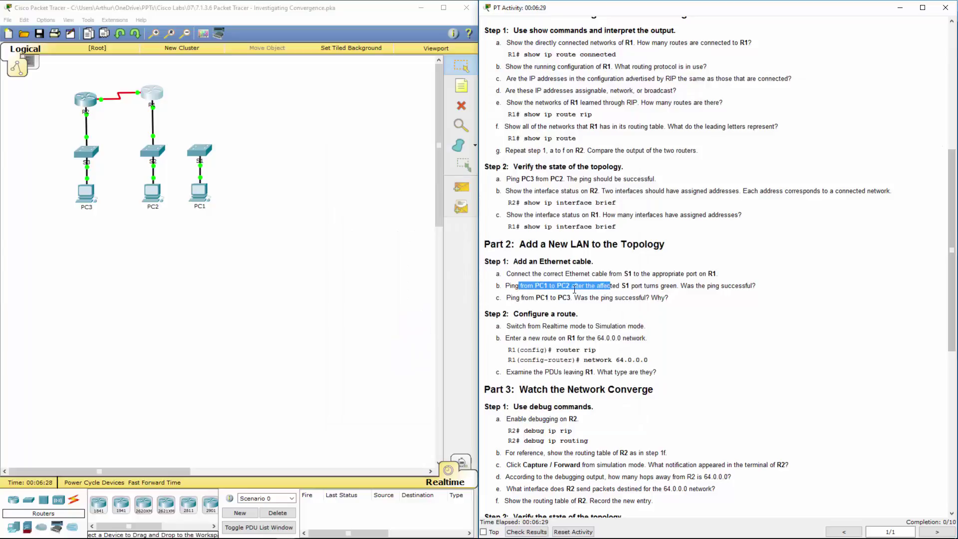
left_click(574, 289)
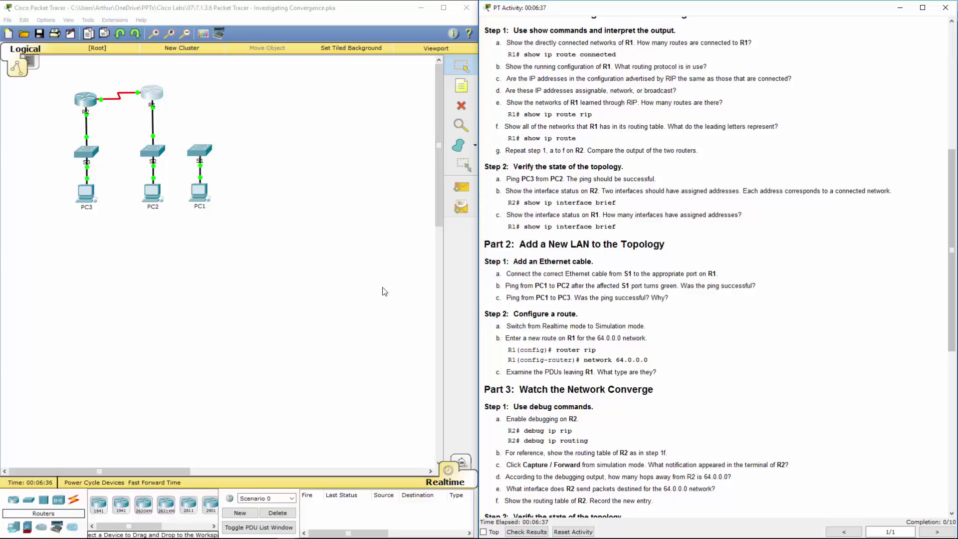
left_click(327, 287)
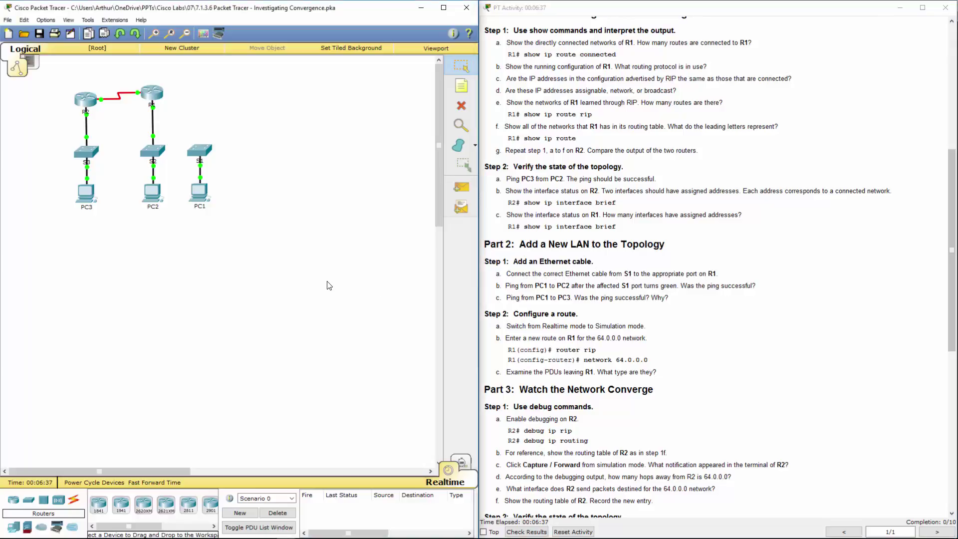
- Cable R1's GigabitEthernet0/1 to S1's gigabit port with copper straight-through
left_click(74, 501)
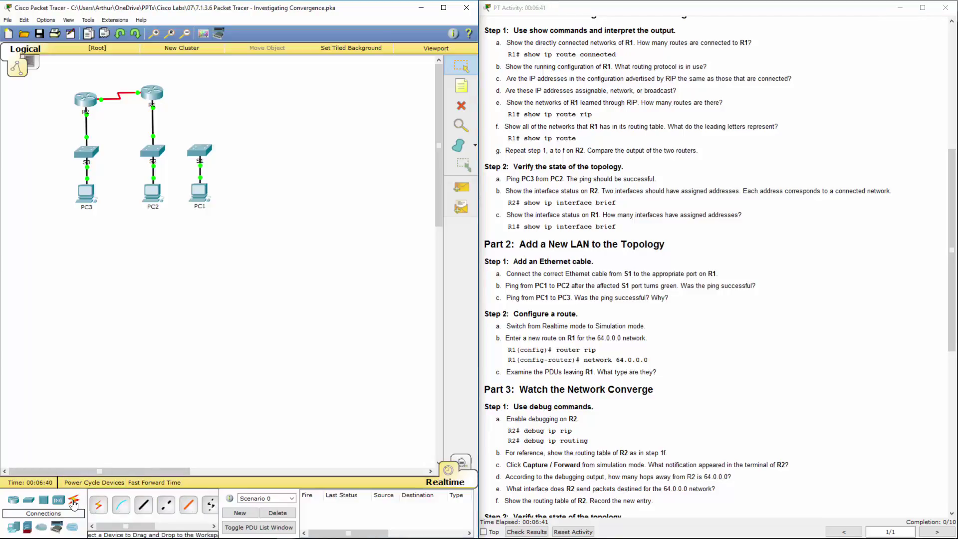
left_click(143, 505)
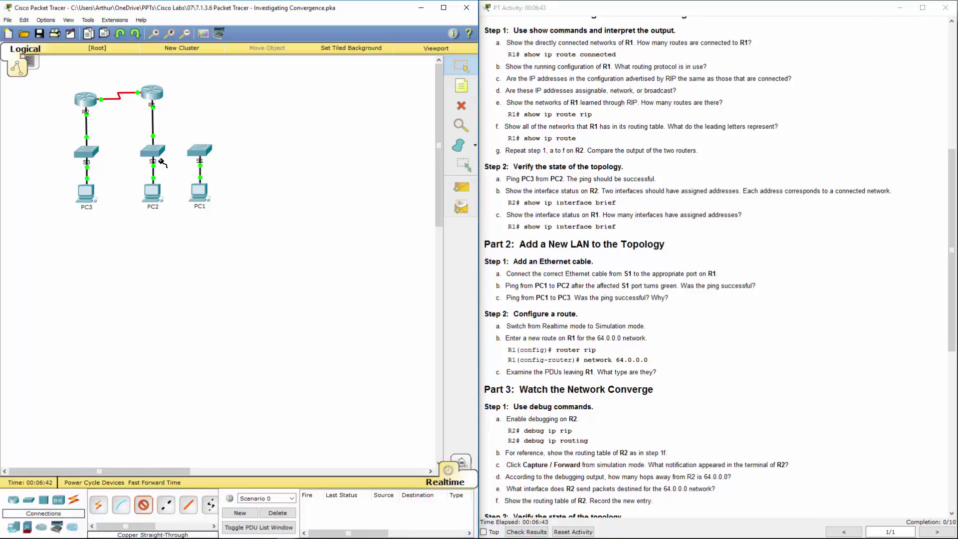
left_click(204, 151)
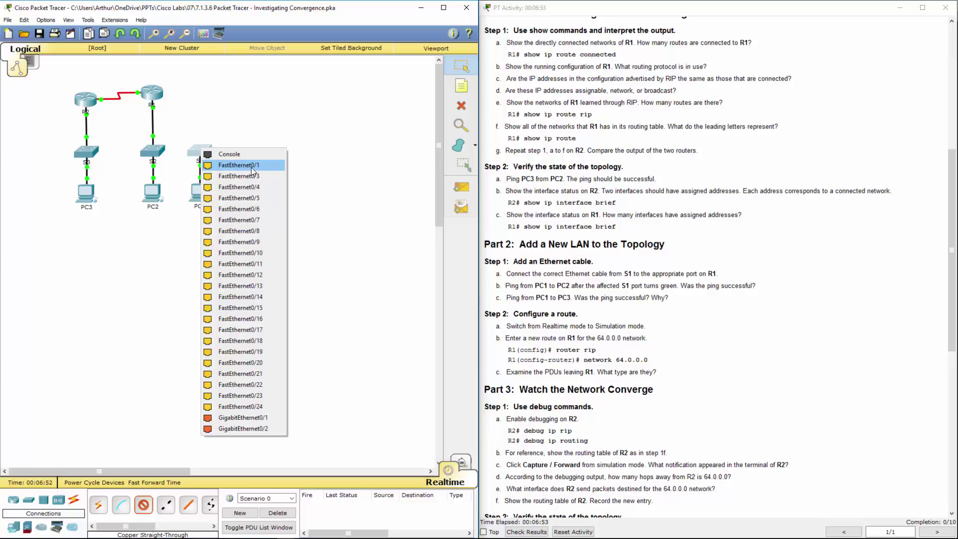
left_click(239, 404)
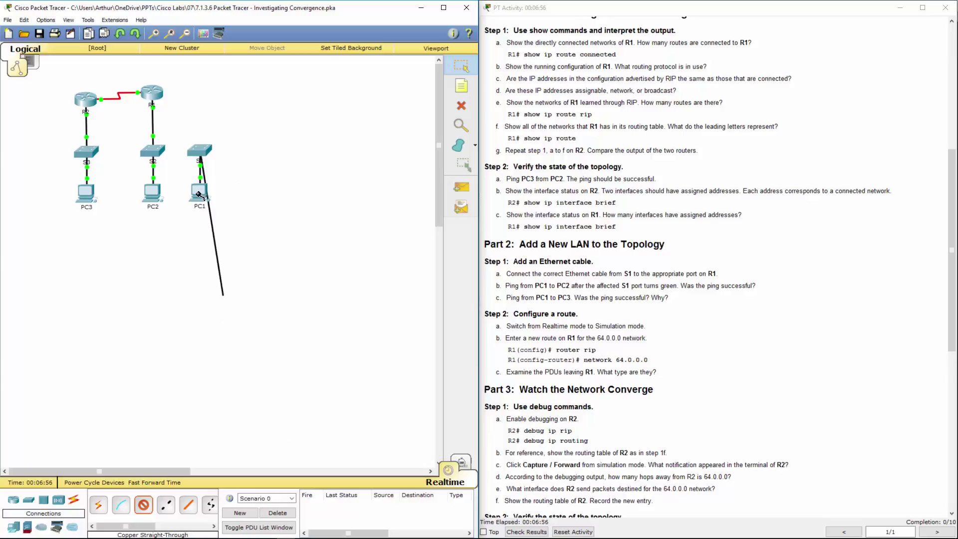
left_click(160, 94)
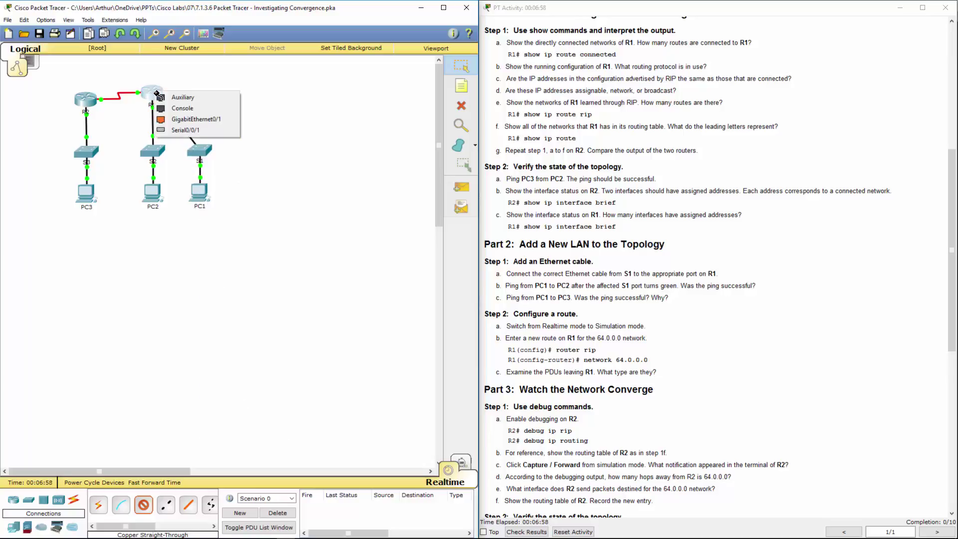
left_click(208, 119)
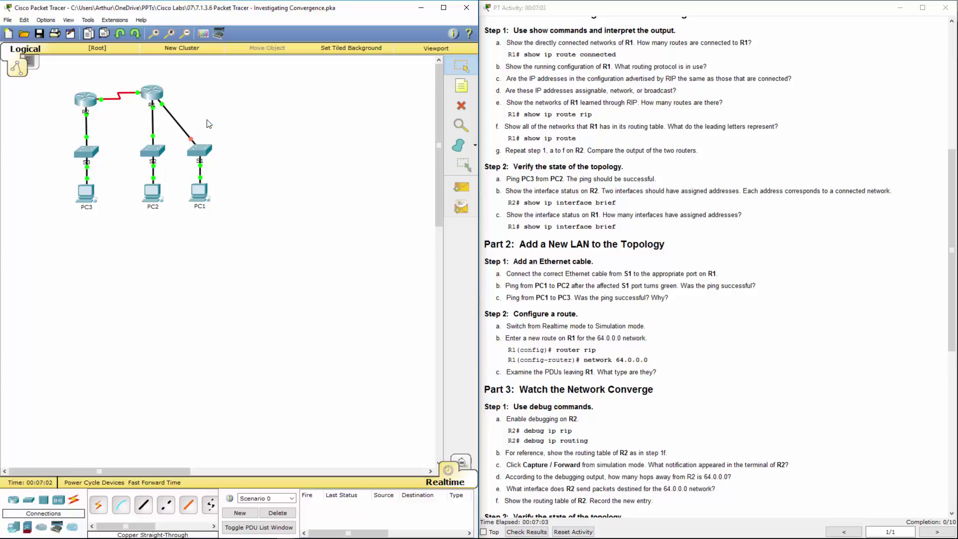
key("ctrl+z")
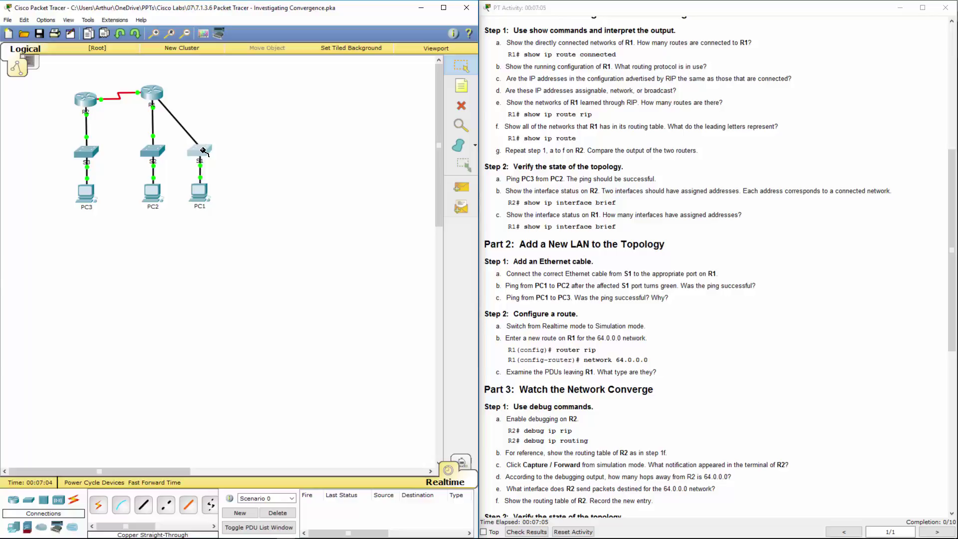
left_click(204, 151)
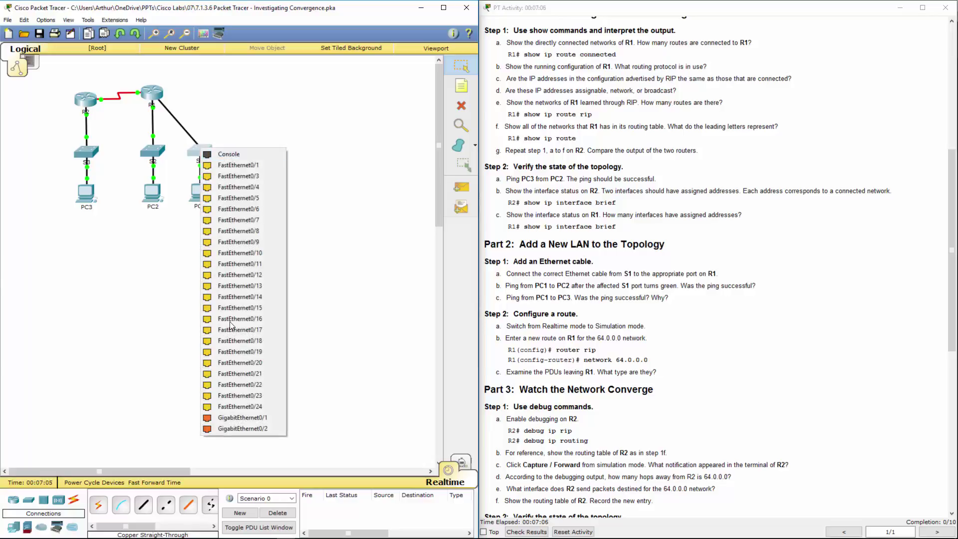
left_click(252, 428)
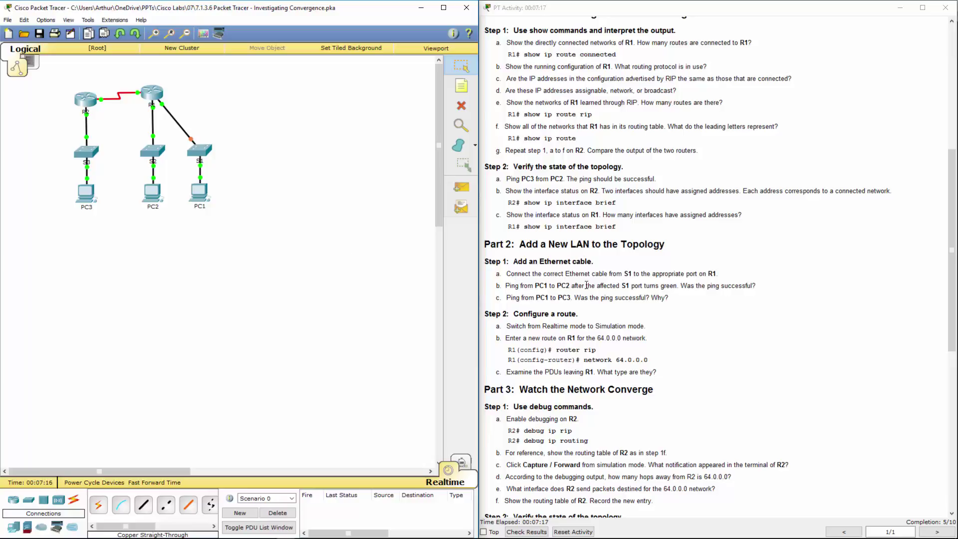
- From PC1's command prompt, ping 209.165.0.2 twice and get replies
left_click(202, 195)
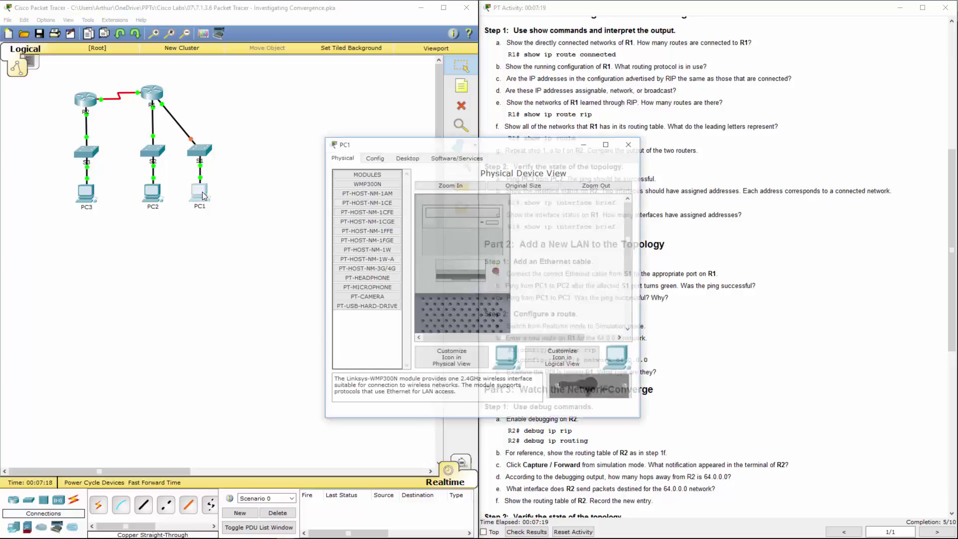
left_click(440, 159)
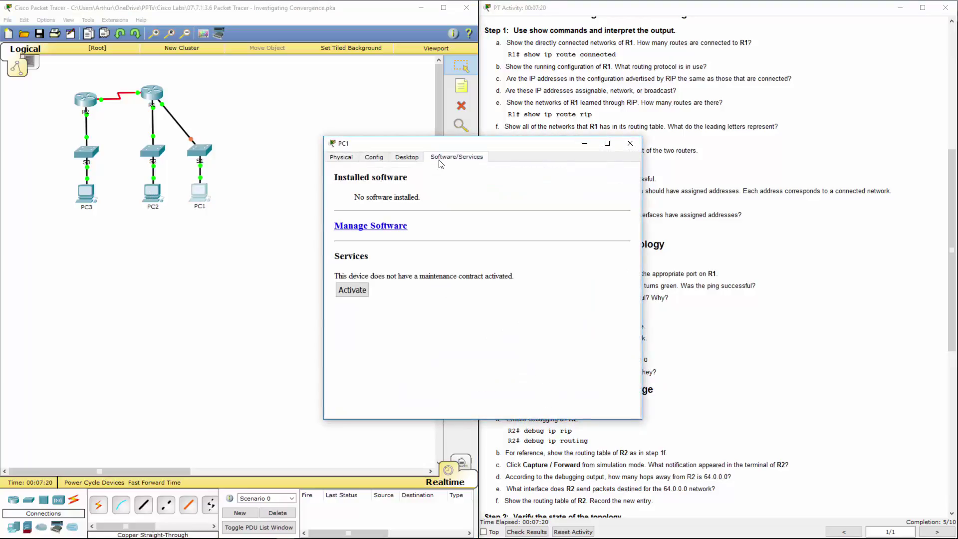
left_click(406, 158)
left_click(541, 202)
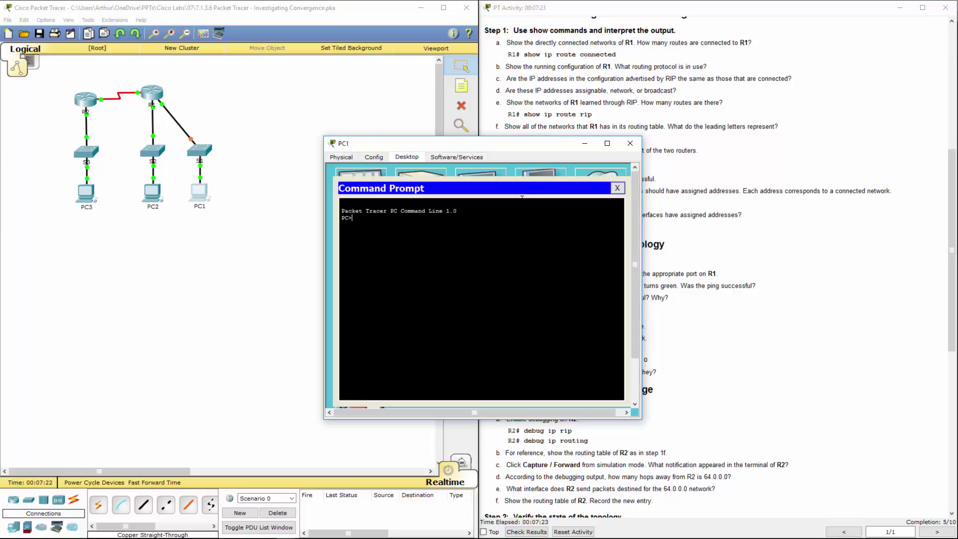
type("ping 209.165.0.2")
key("Return")
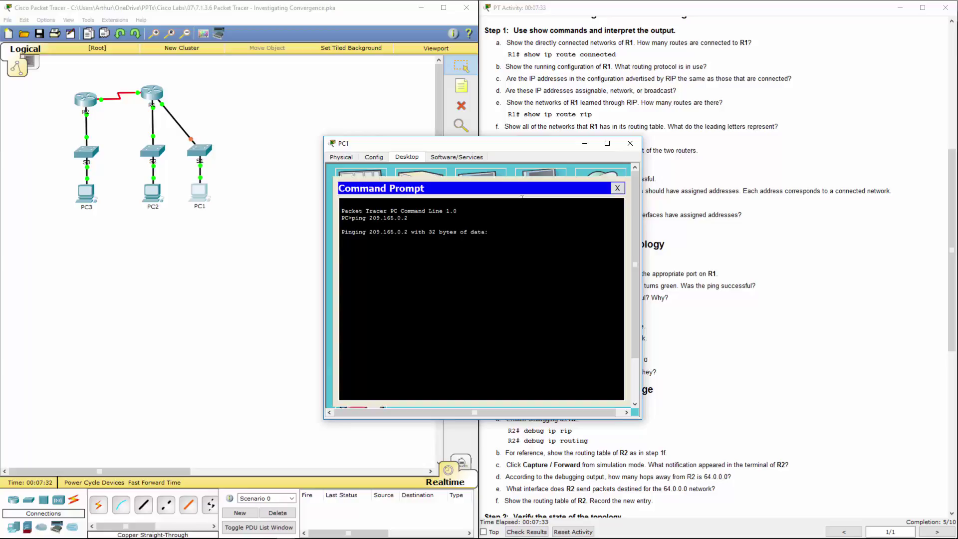
left_click_drag(523, 151, 358, 206)
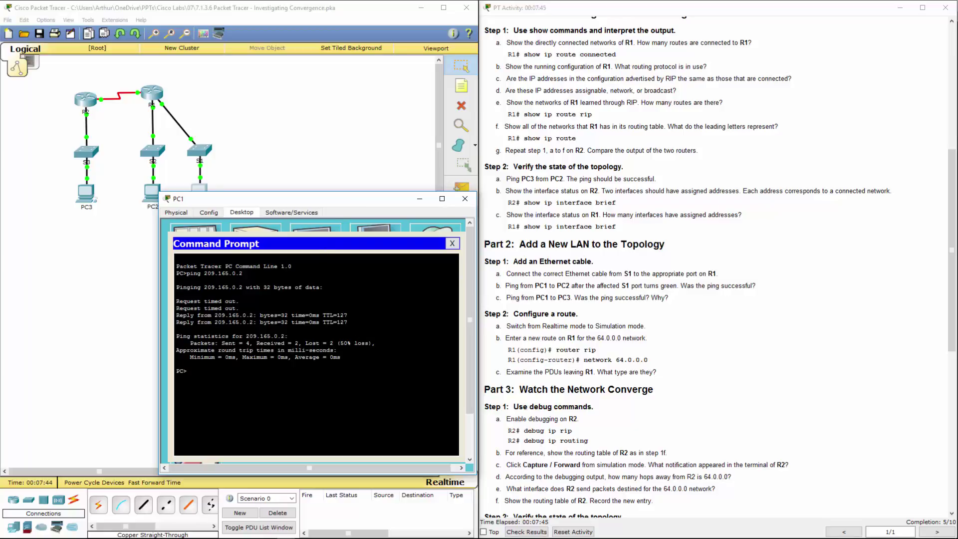
key("Up")
key("Return")
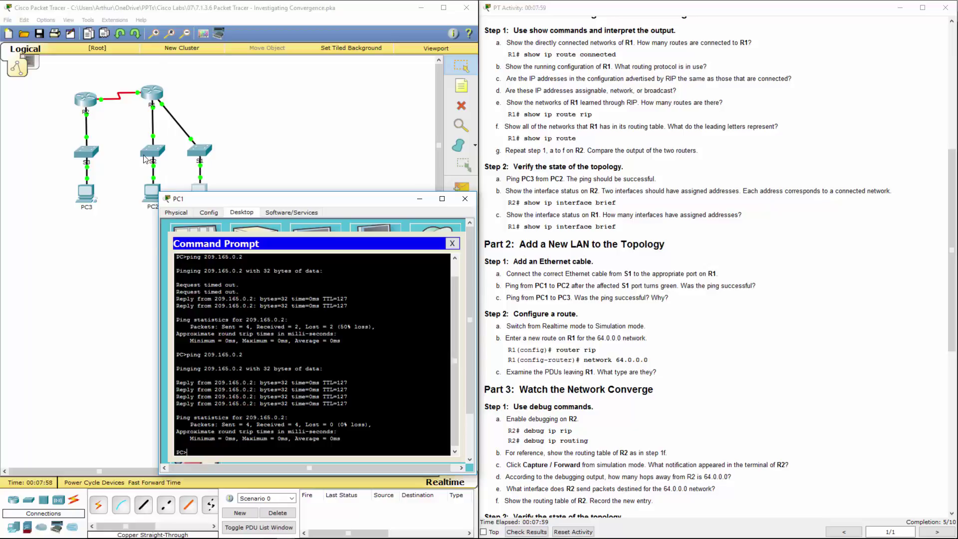
- Ping 10.0.0.2 from PC1 and watch the requests time out
left_click_drag(242, 199, 253, 252)
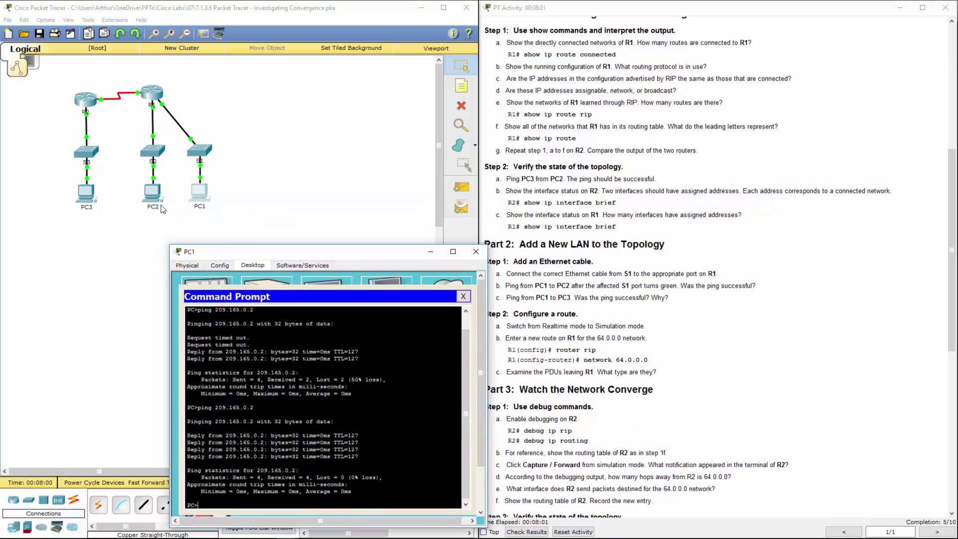
left_click_drag(327, 252, 307, 200)
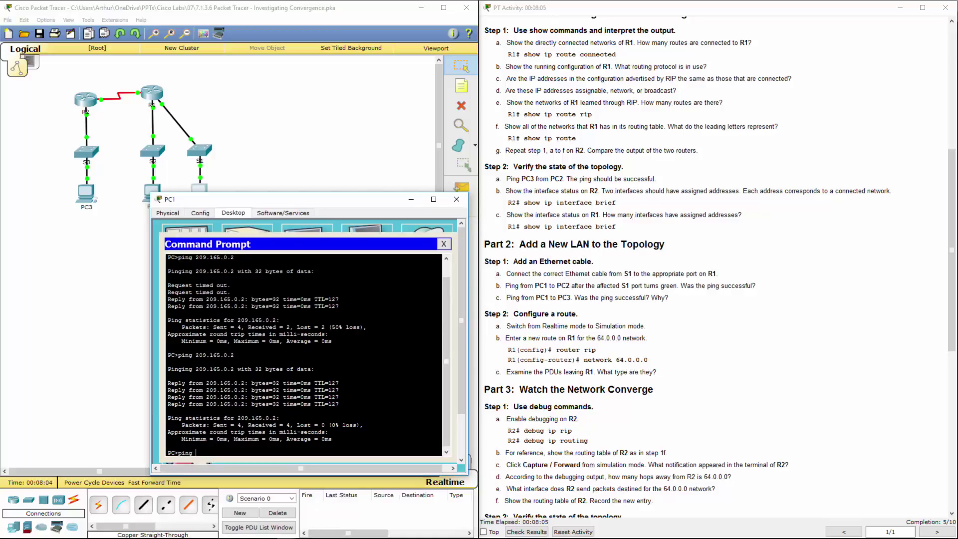
type("10.0.0.2")
key("Return")
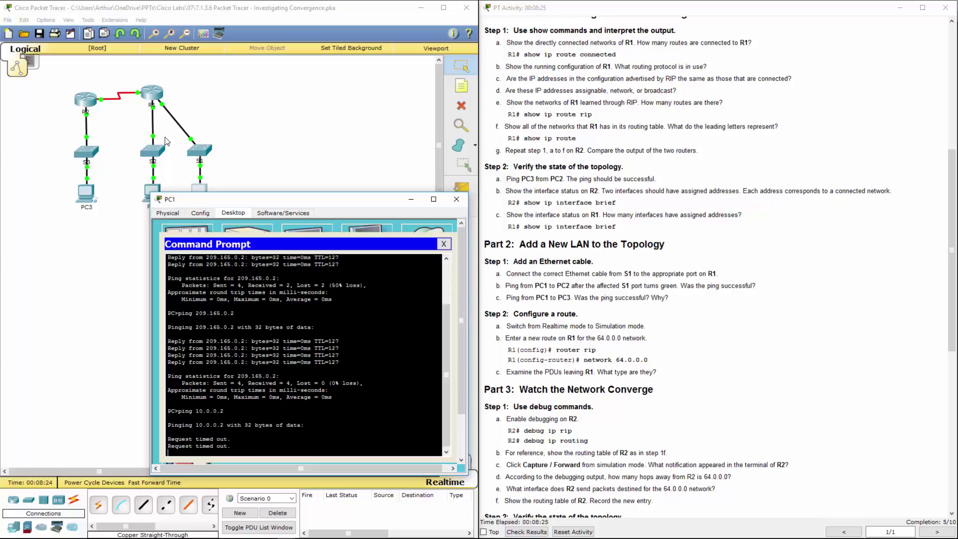
- Review the PC1-to-PC3 ping and Configure a route steps, and close PC1's window
left_click(529, 313)
triple_click(528, 313)
left_click(511, 315)
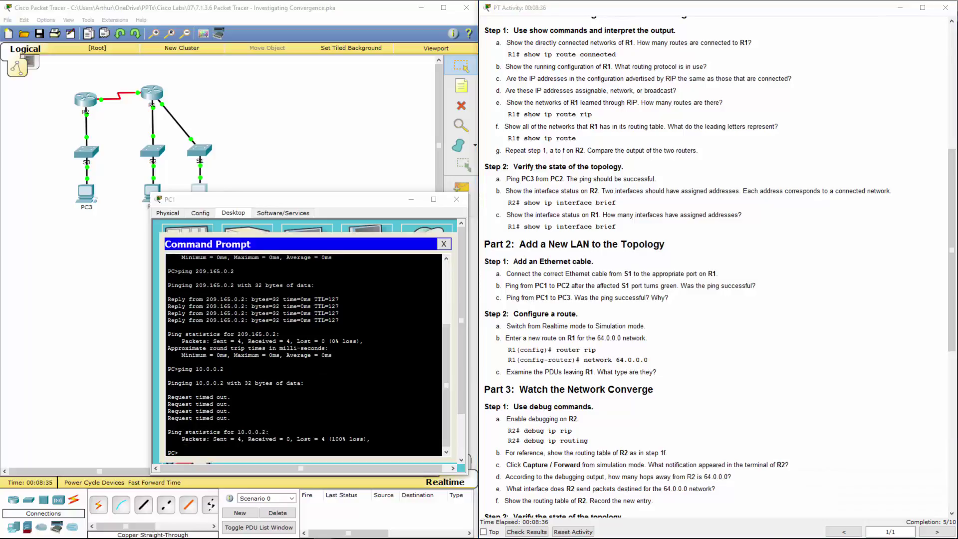
left_click_drag(530, 285, 570, 298)
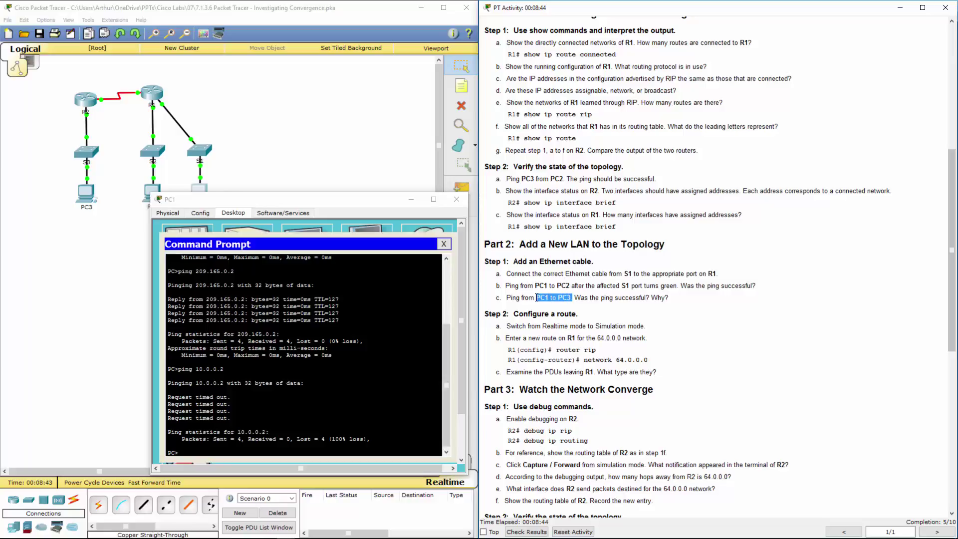
left_click(456, 199)
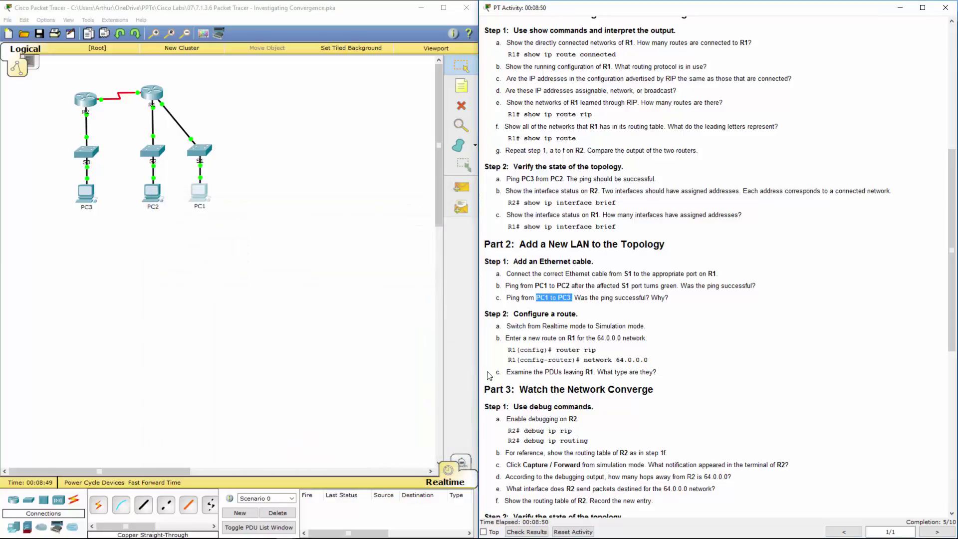
left_click_drag(507, 326, 542, 315)
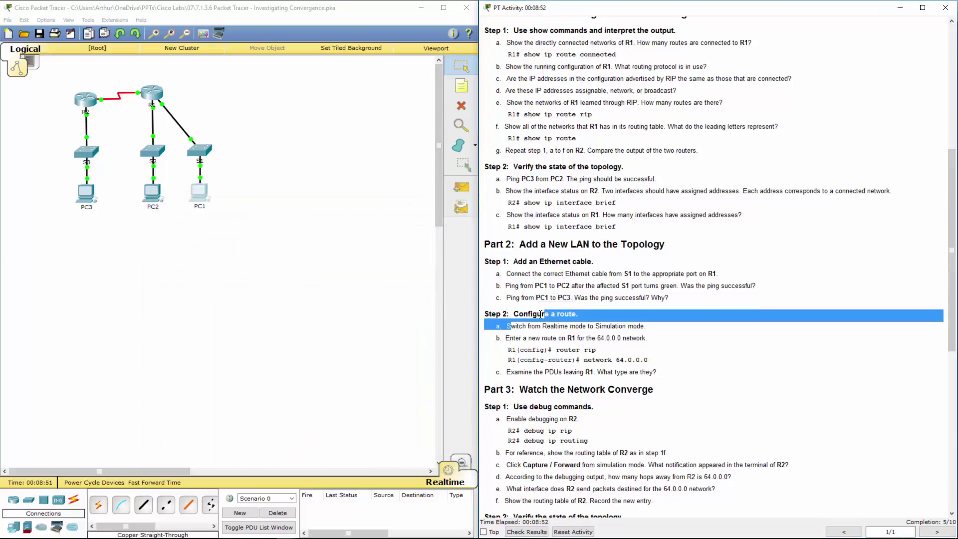
scroll(541, 314, "down", 5)
- Enter global configuration mode (conf t) in R1's CLI
left_click(532, 185)
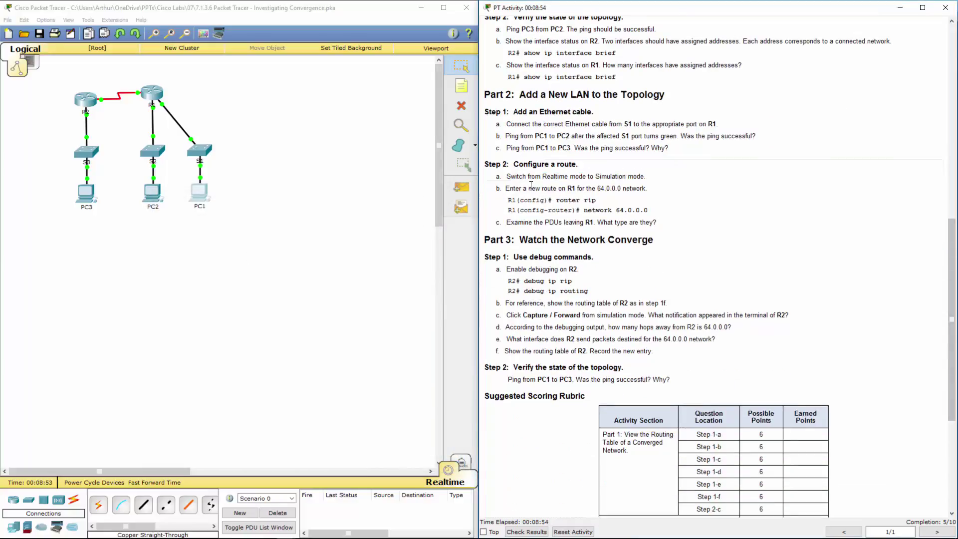
left_click(154, 93)
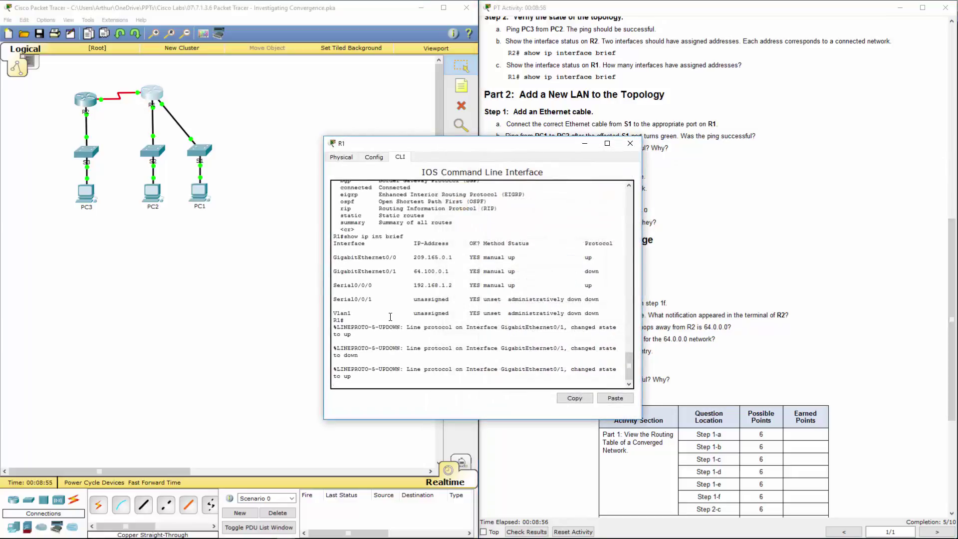
key("Return")
key("Return")
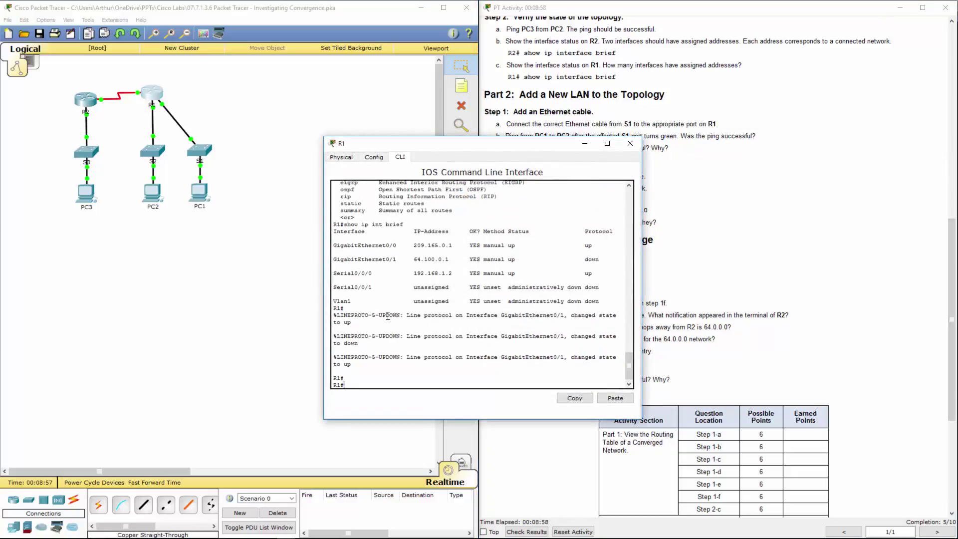
type("conf t")
key("Return")
- Add network 64.0.0.0 under router rip on R1, then close R1's window
left_click_drag(541, 150, 378, 173)
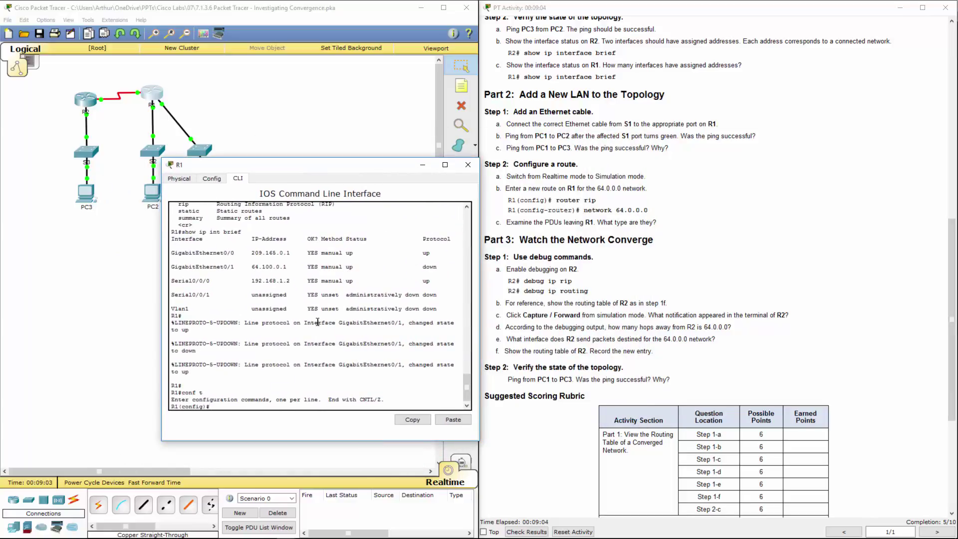
type("router rip")
key("Return")
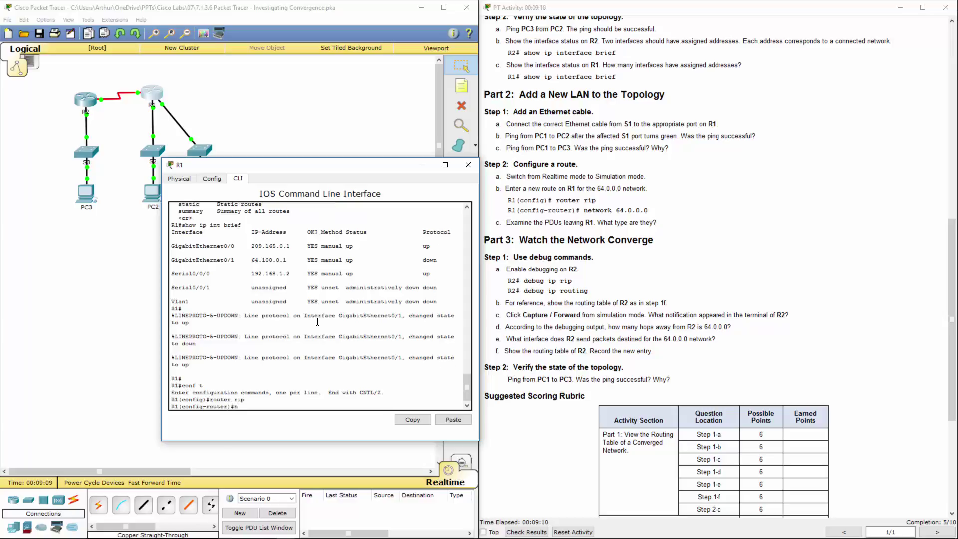
type("net")
key("Tab")
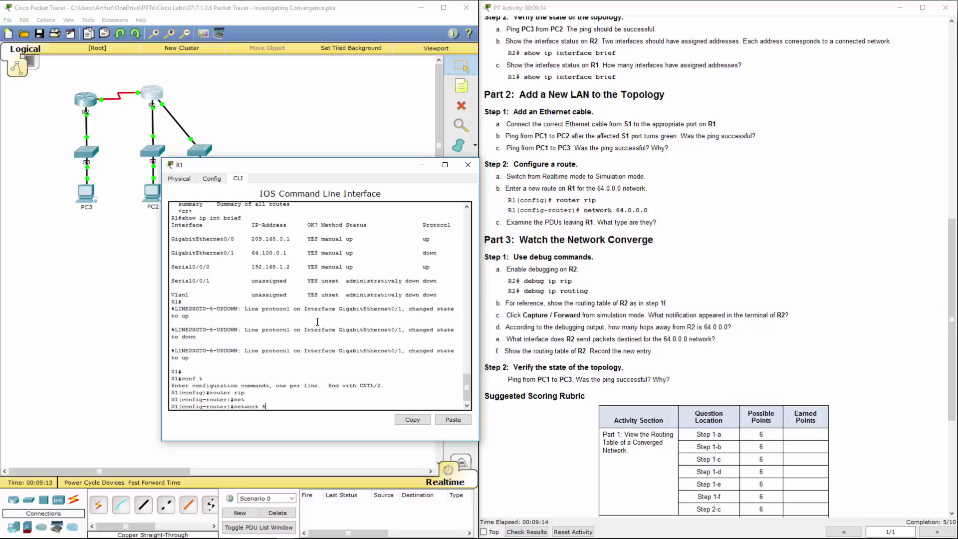
type("64.0.0.0")
key("Return")
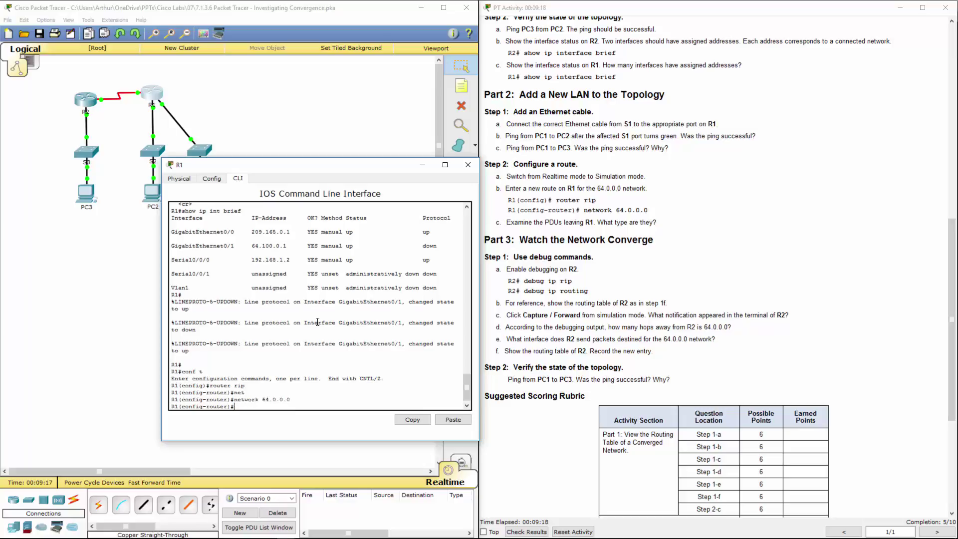
left_click(467, 167)
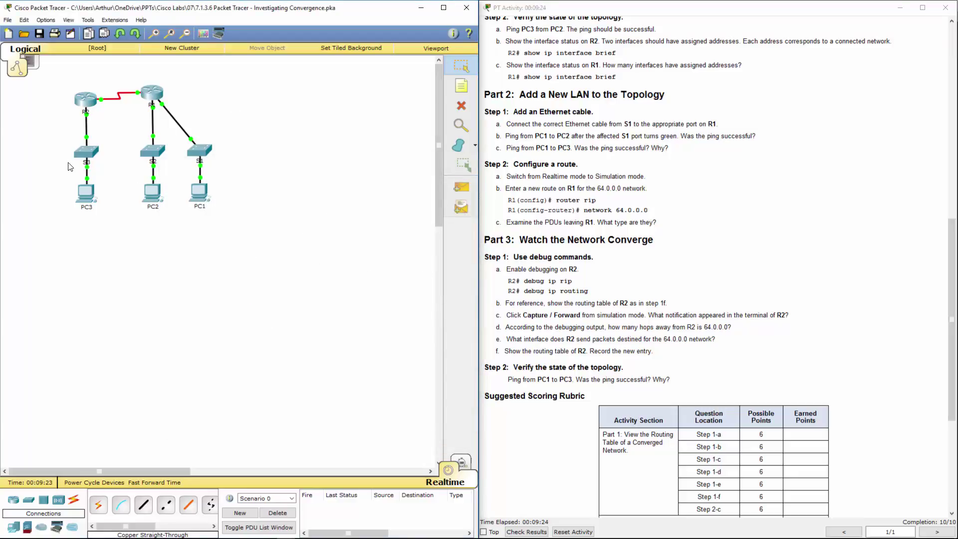
mouse_move(77, 166)
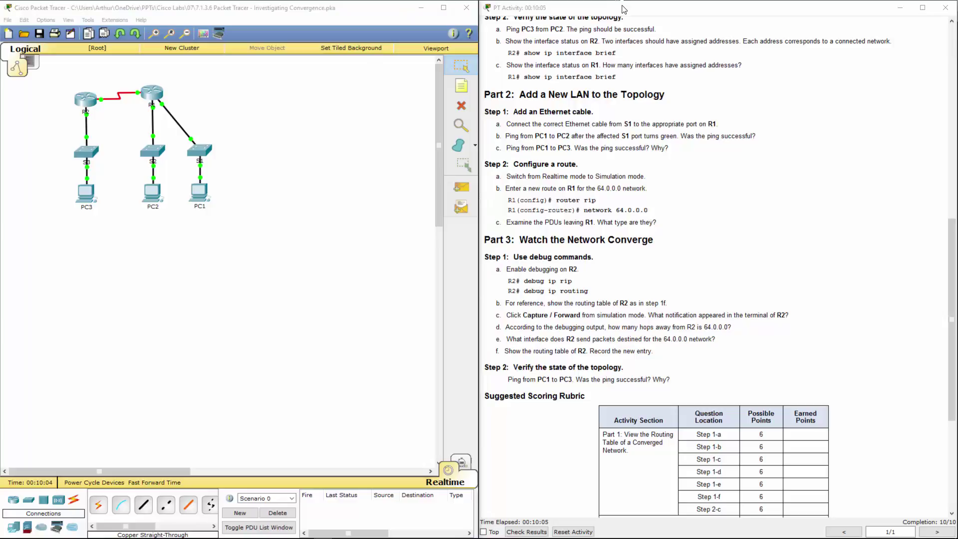
- Maximize Packet Tracer and create a new scenario in the expanded PDU list
left_click(443, 7)
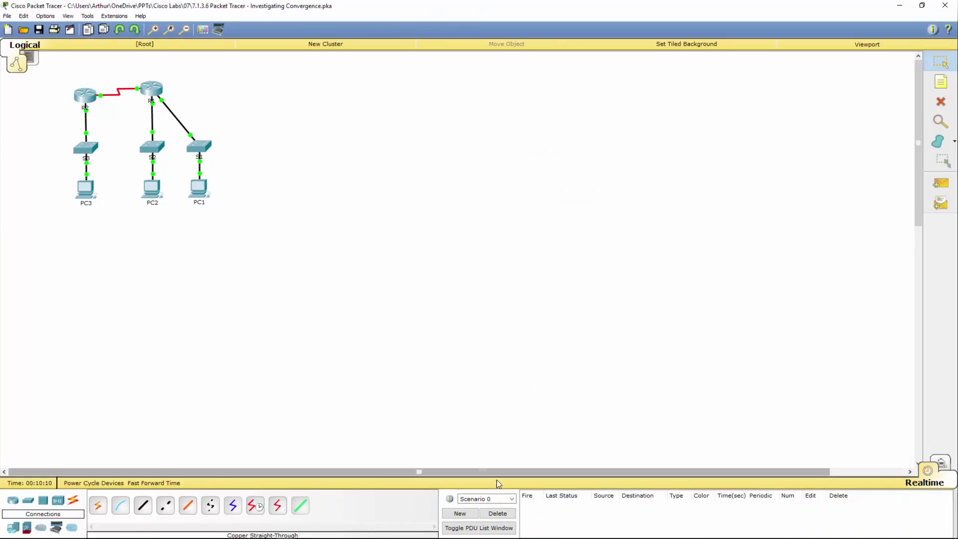
left_click(470, 528)
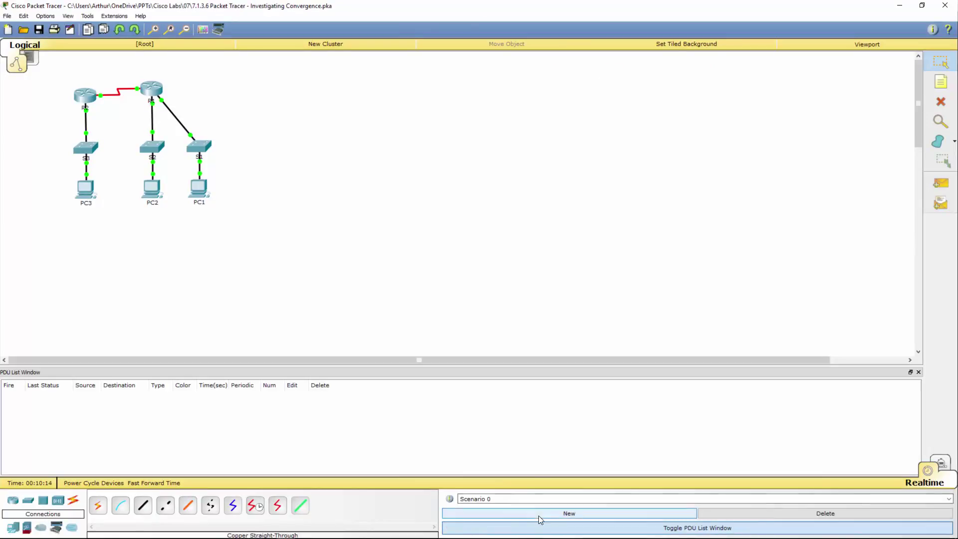
left_click(538, 516)
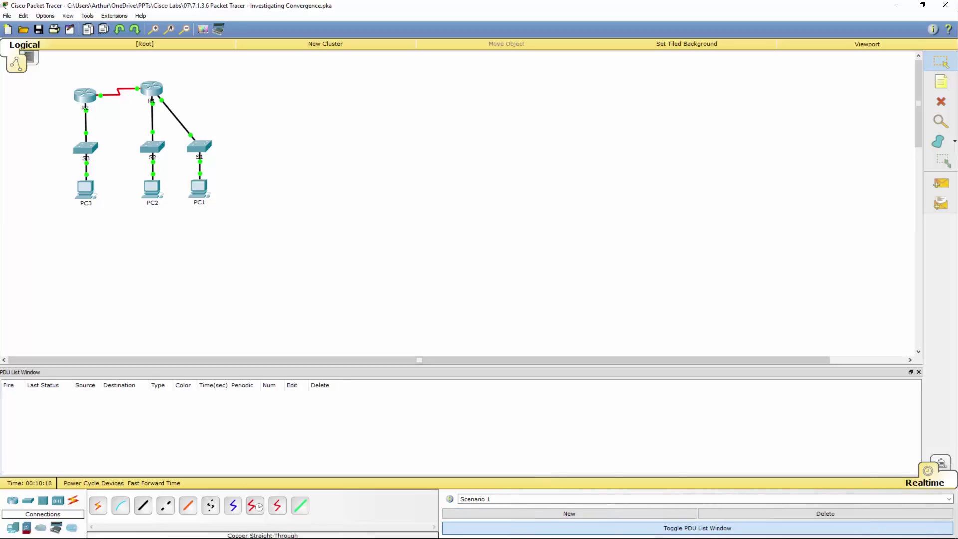
- Send a simple PDU from PC1 to PC3, confirm it shows Successful, and open PC1
left_click(940, 184)
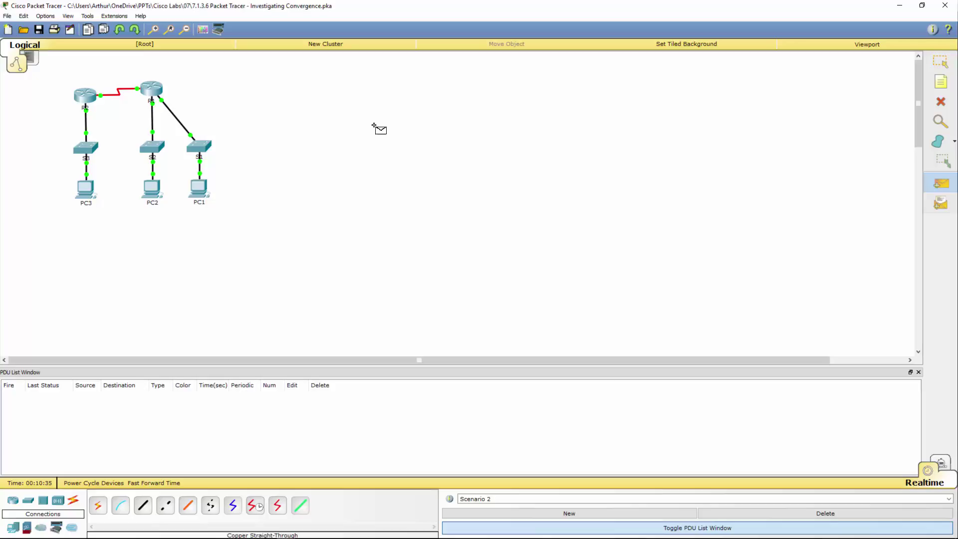
left_click(200, 187)
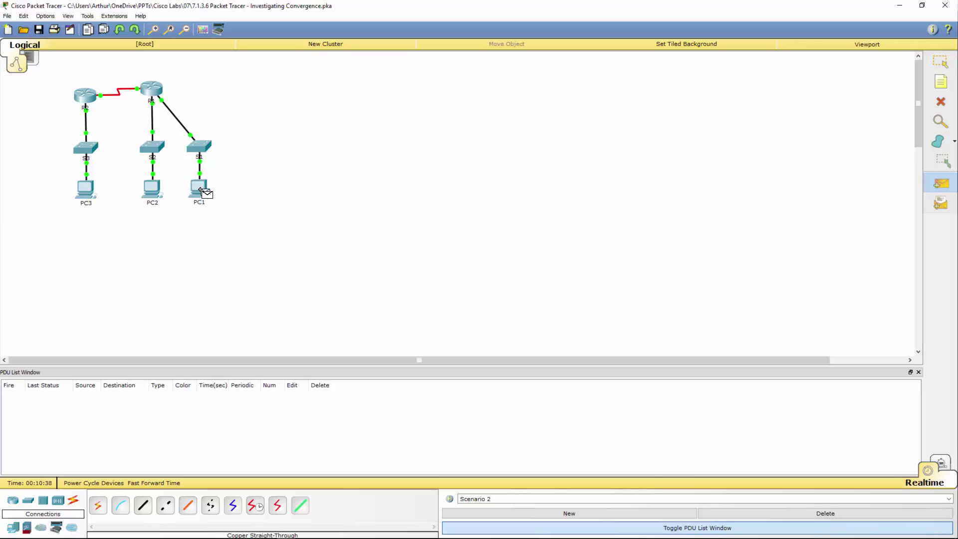
left_click(86, 190)
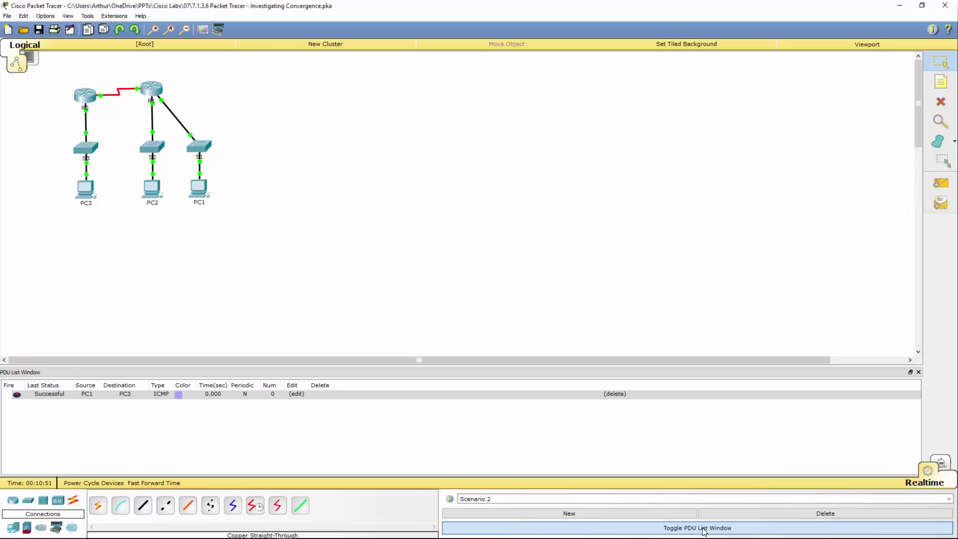
left_click(721, 525)
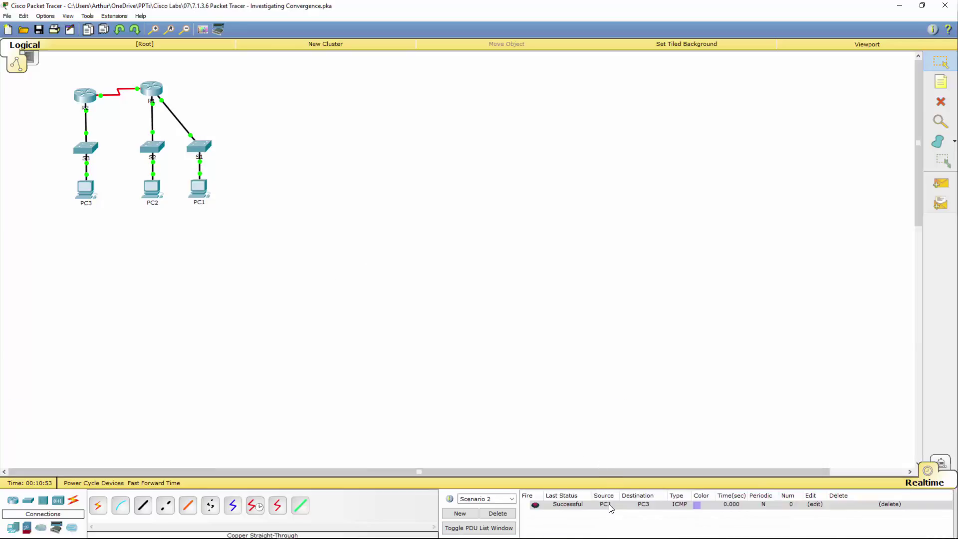
left_click(703, 508)
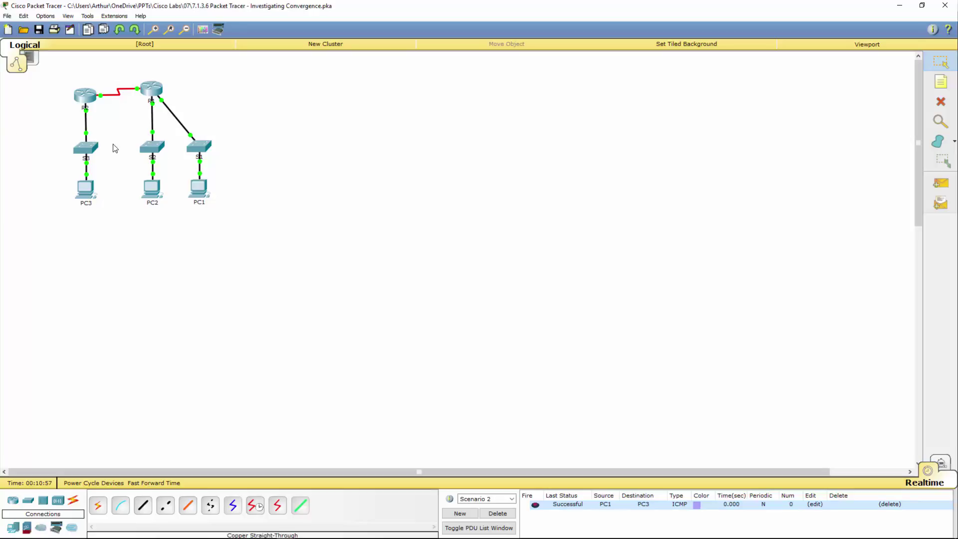
left_click(203, 184)
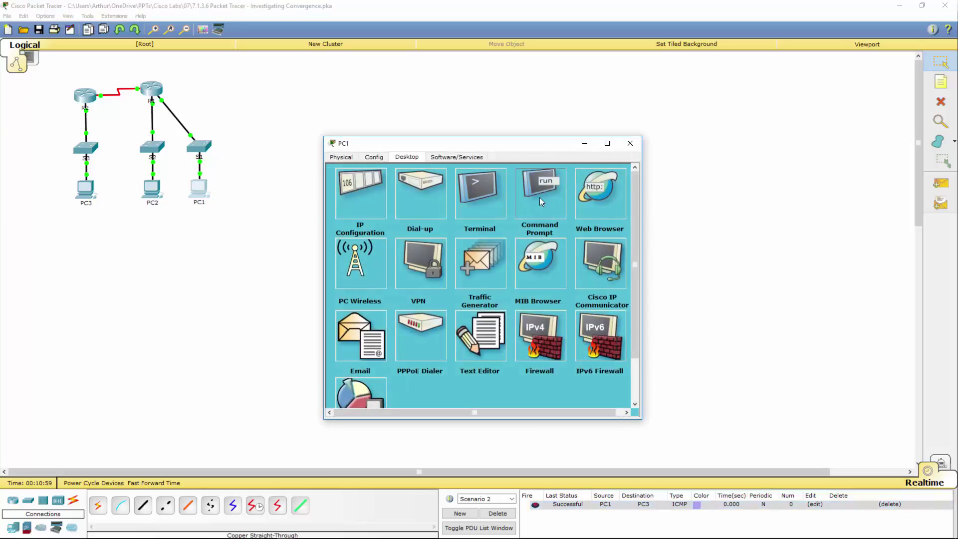
- Rerun ping 10.0.0.2 from PC1's Command Prompt, getting replies with TTL=126
left_click(539, 197)
key("Up")
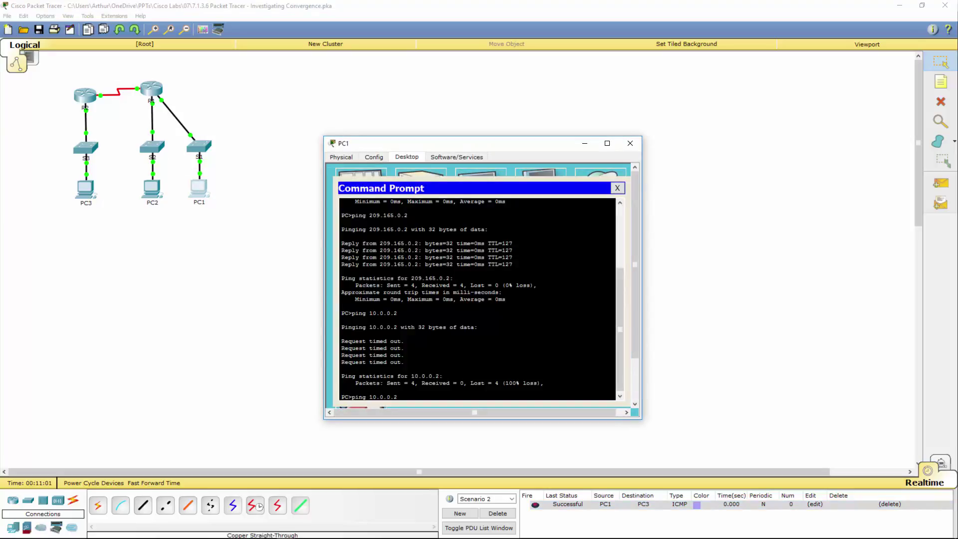
key("Return")
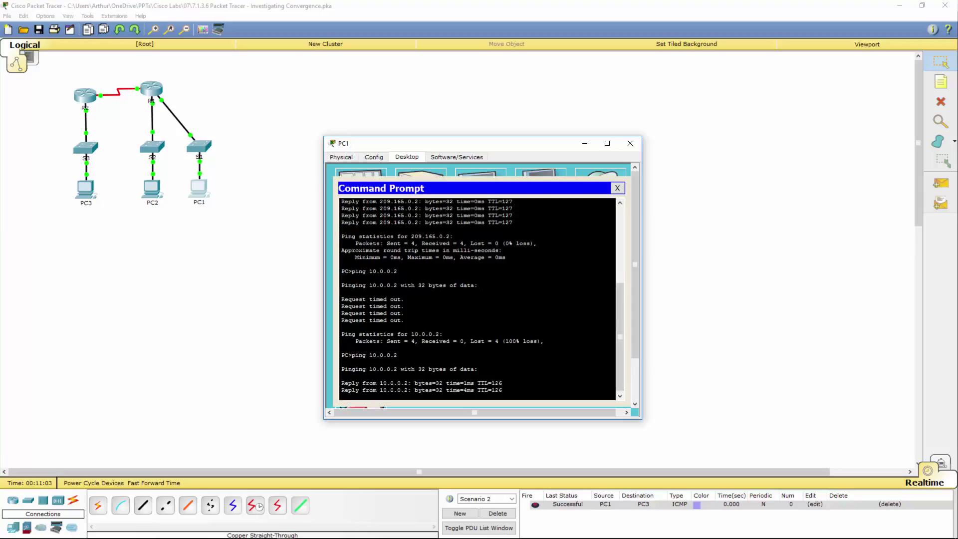